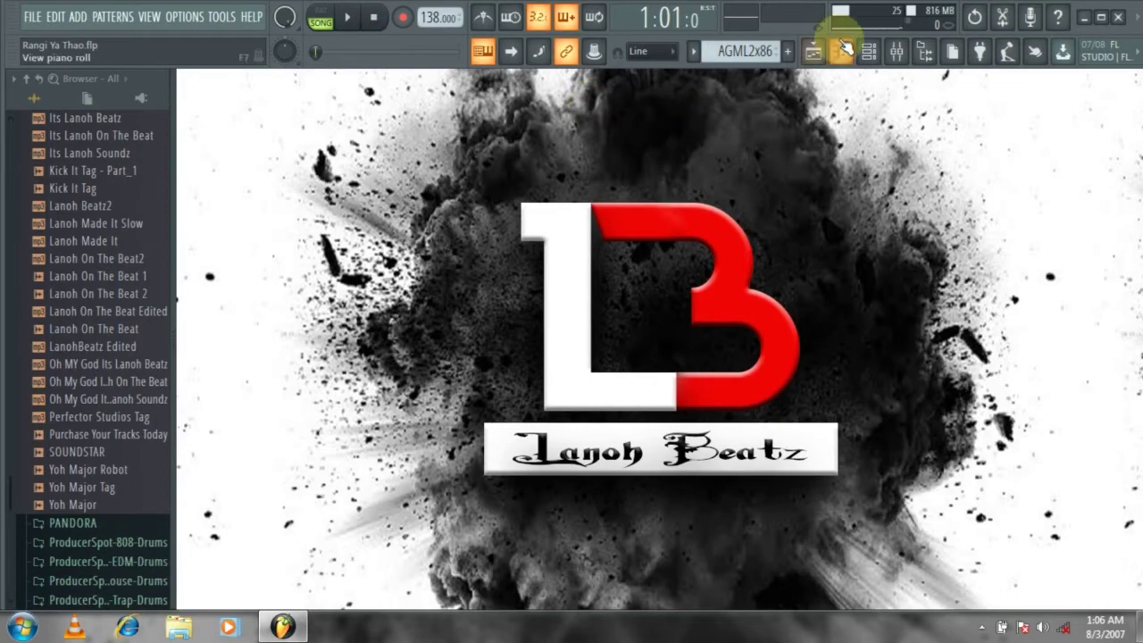
# Open the playlist, play the song from the start and look over the arrangement's tracks before stopping playback.
pyautogui.click(812, 52)
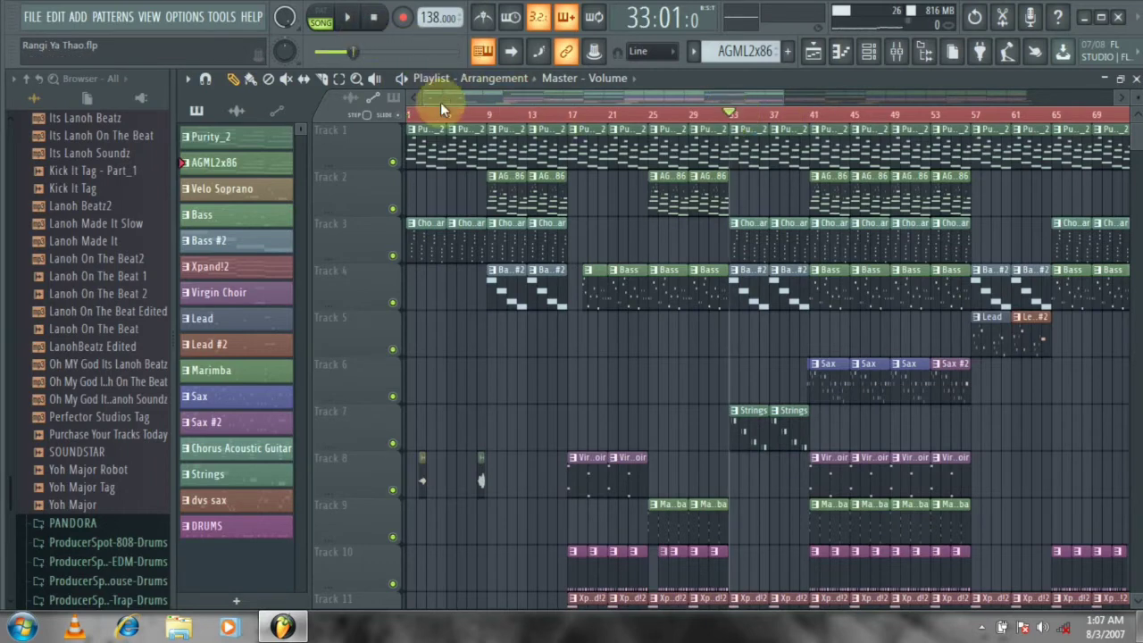
pyautogui.moveTo(416, 115); pyautogui.dragTo(387, 111)
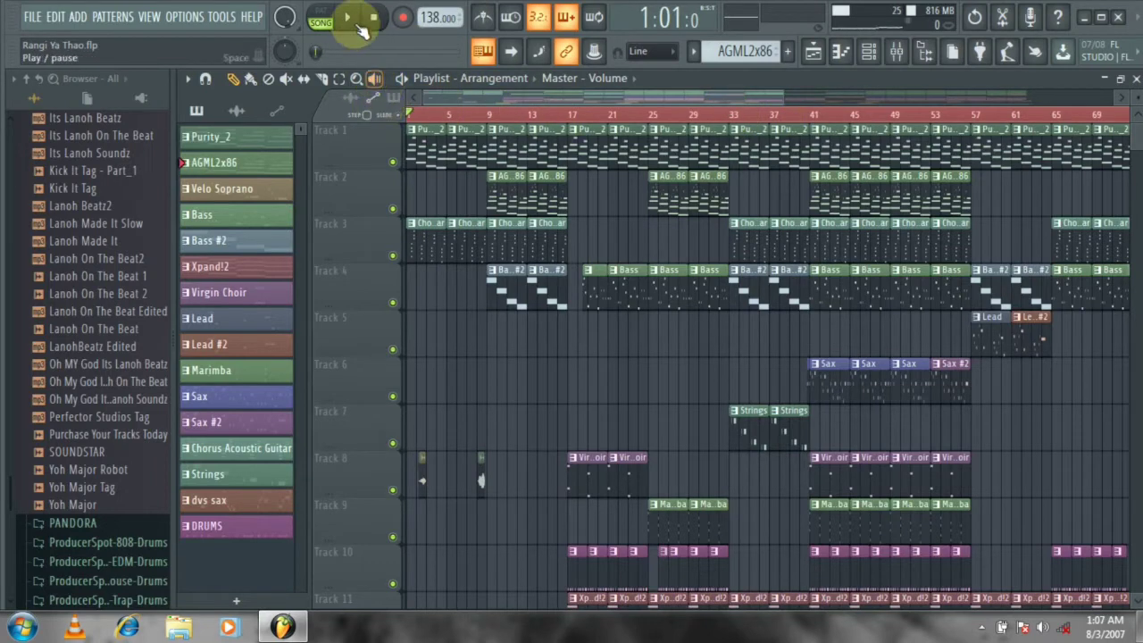
pyautogui.click(347, 17)
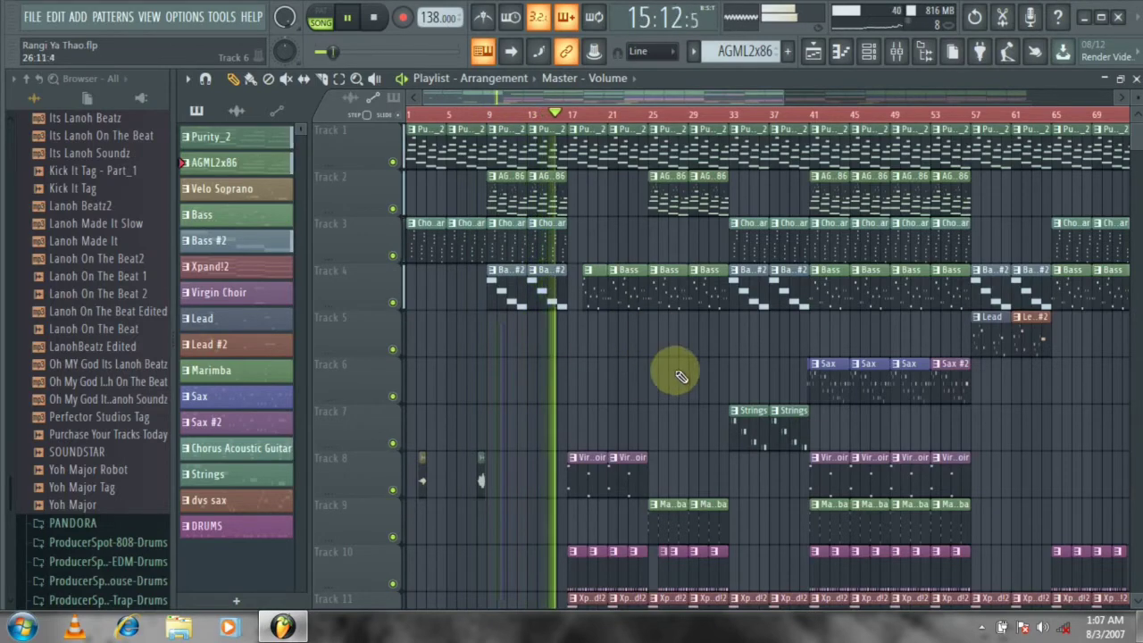
pyautogui.scroll(-5, 690, 377)
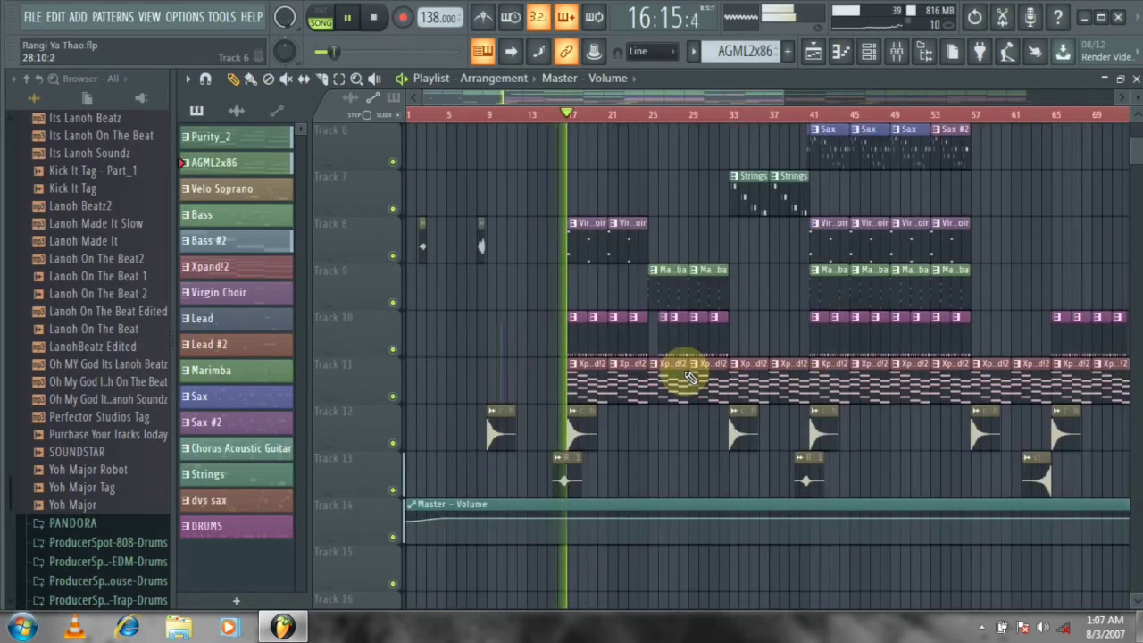
pyautogui.scroll(5, 691, 377)
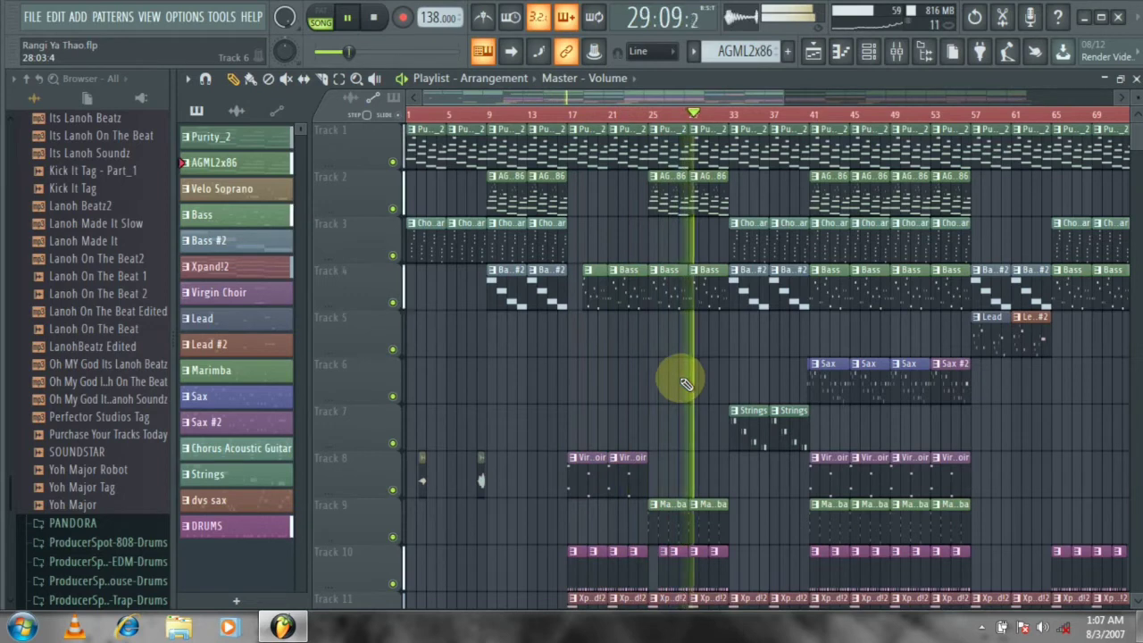
pyautogui.click(376, 18)
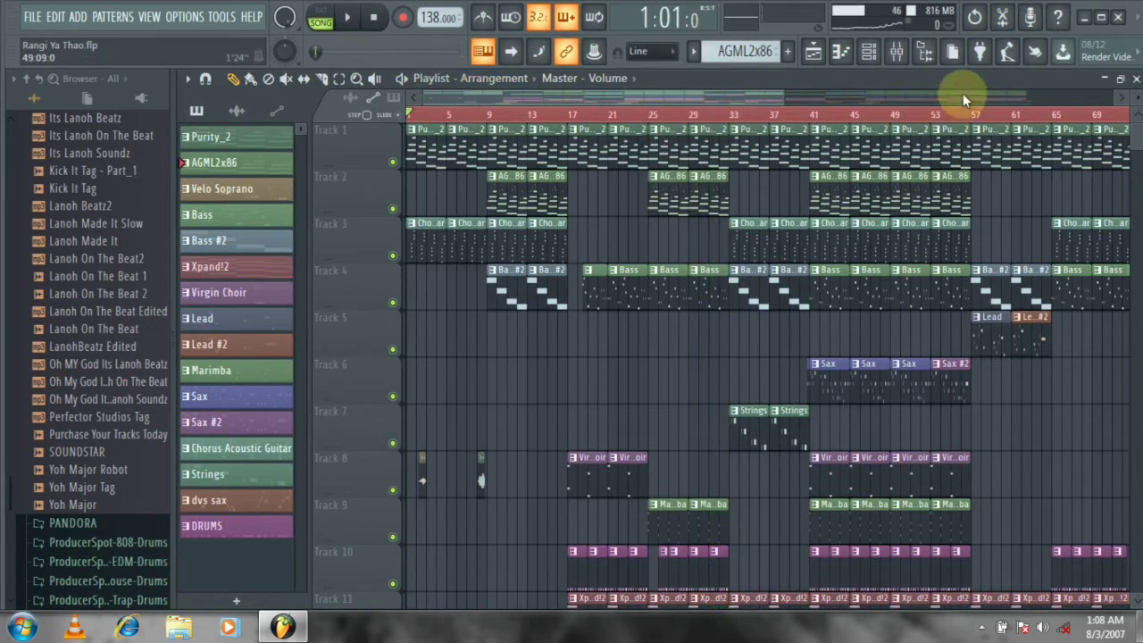
# Close the playlist and show the DRUMS pattern in the channel rack.
pyautogui.click(1136, 80)
pyautogui.click(868, 50)
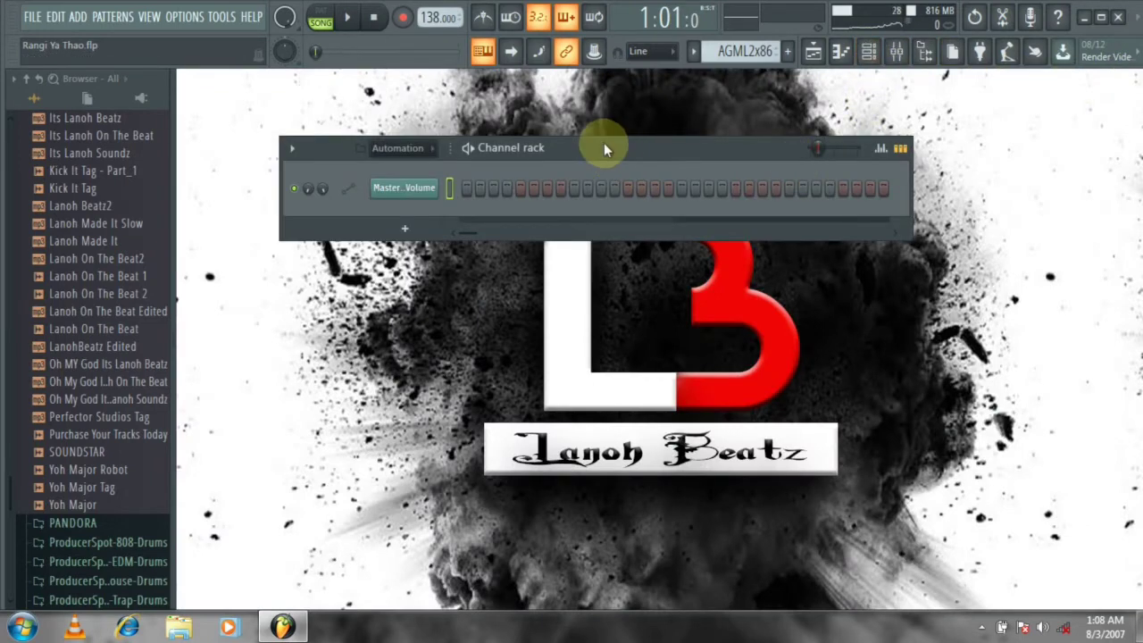
pyautogui.press('KP_Add')
pyautogui.press('KP_Add')
pyautogui.press('KP_Add')
pyautogui.press('KP_Add')
pyautogui.press('KP_Add')
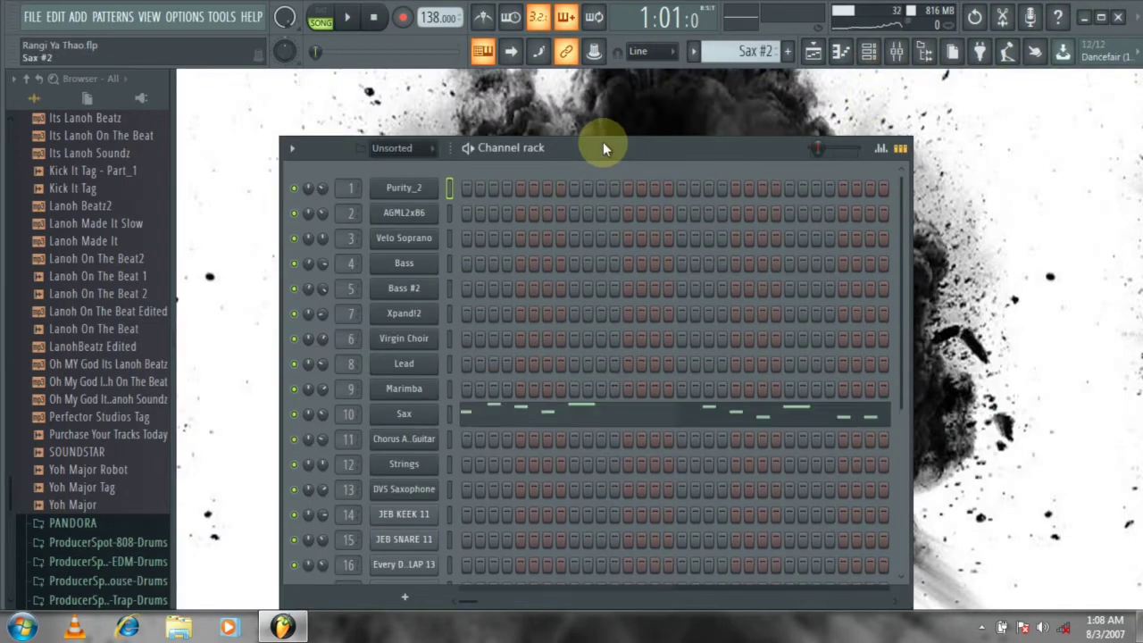
pyautogui.press('KP_Add')
pyautogui.press('KP_Add')
pyautogui.press('KP_Add')
pyautogui.press('KP_Add')
pyautogui.press('KP_Add')
pyautogui.press('KP_Subtract')
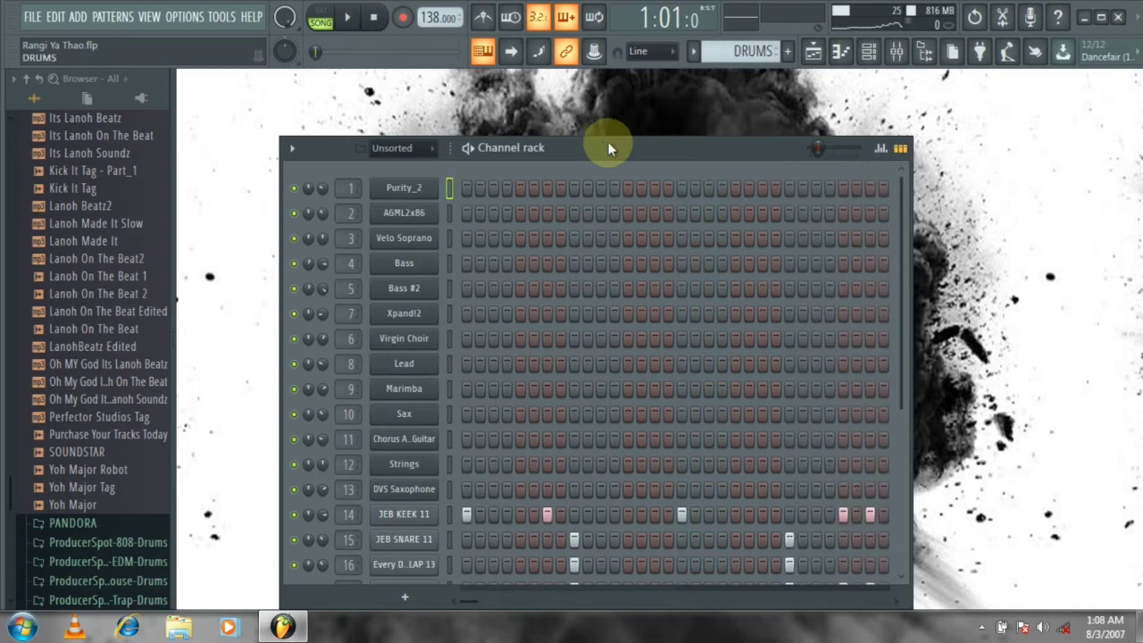
# Reveal the drum channels in the channel rack, switch playback to pattern mode and play the DRUMS pattern.
pyautogui.moveTo(608, 143); pyautogui.dragTo(612, 76)
pyautogui.moveTo(907, 312); pyautogui.dragTo(899, 485)
pyautogui.click(320, 17)
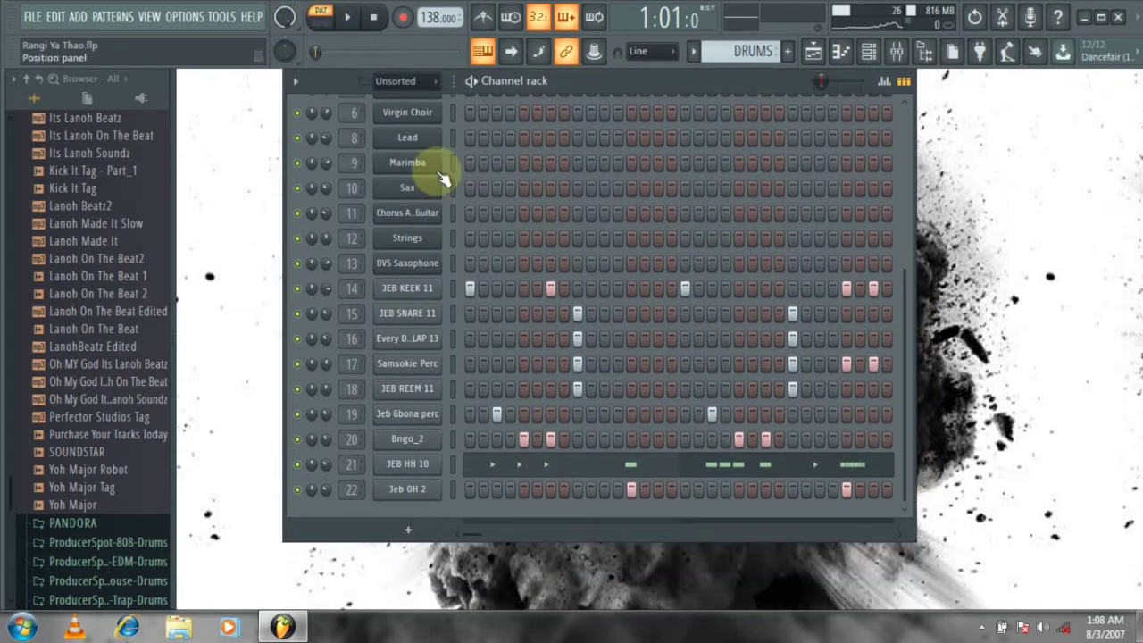
pyautogui.press('space')
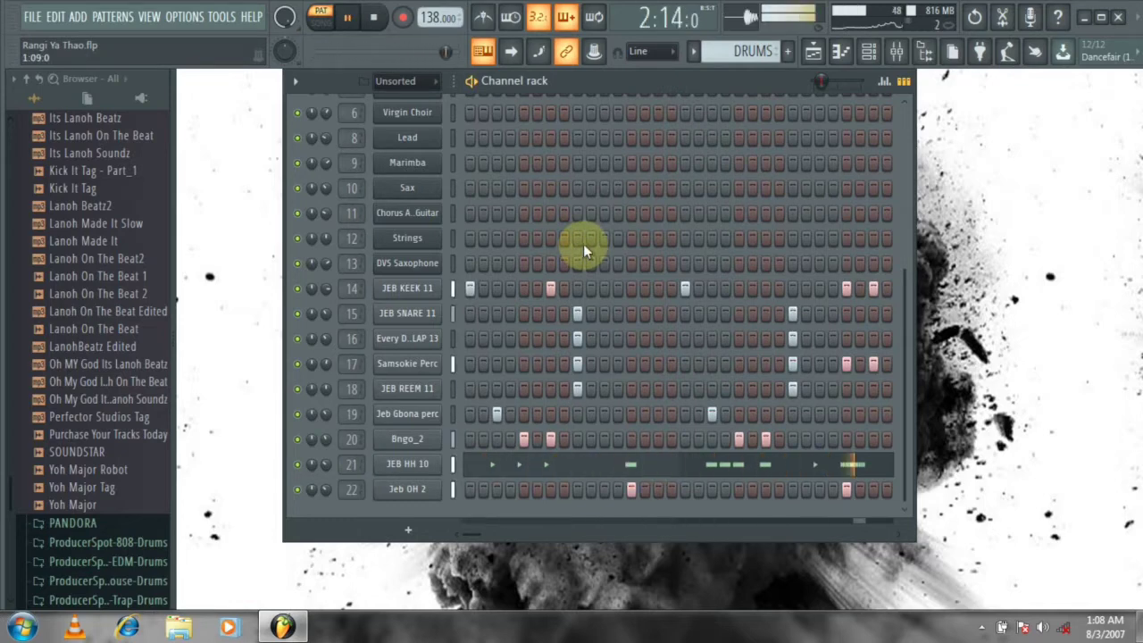
pyautogui.press('space')
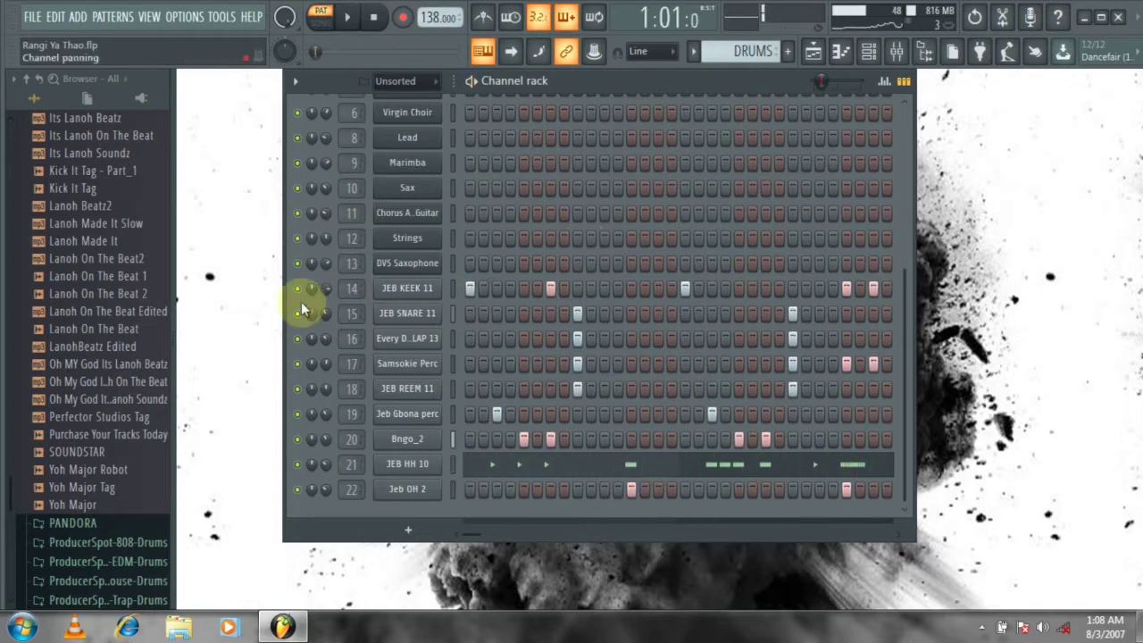
pyautogui.press('space')
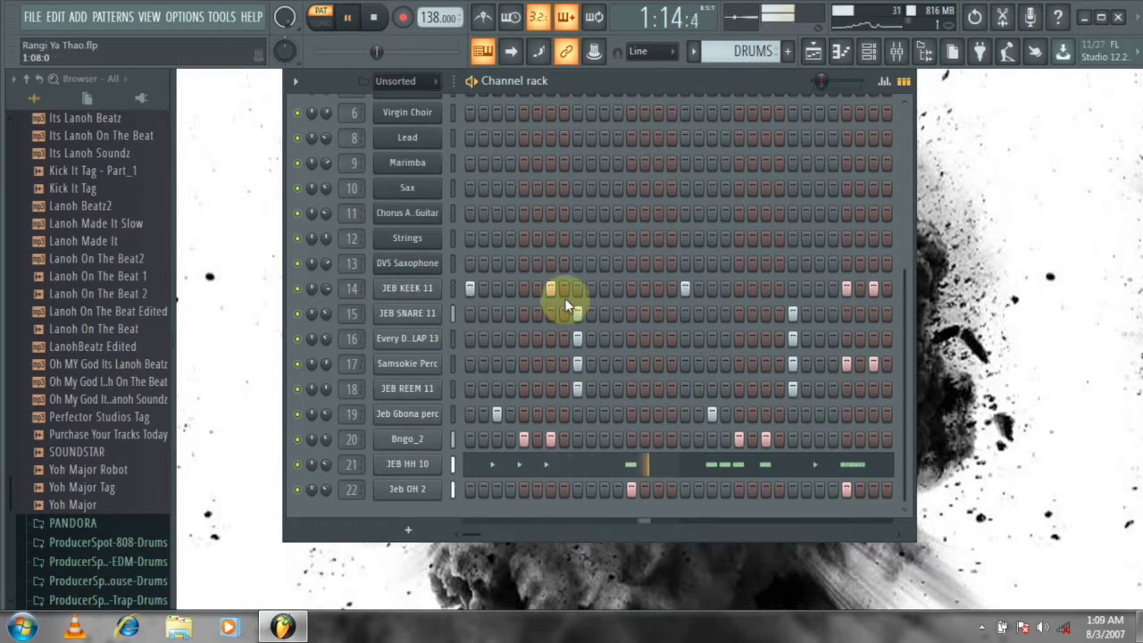
pyautogui.press('space')
# Open the mixer and solo the kick track, JEB KEEK 11.
pyautogui.click(897, 54)
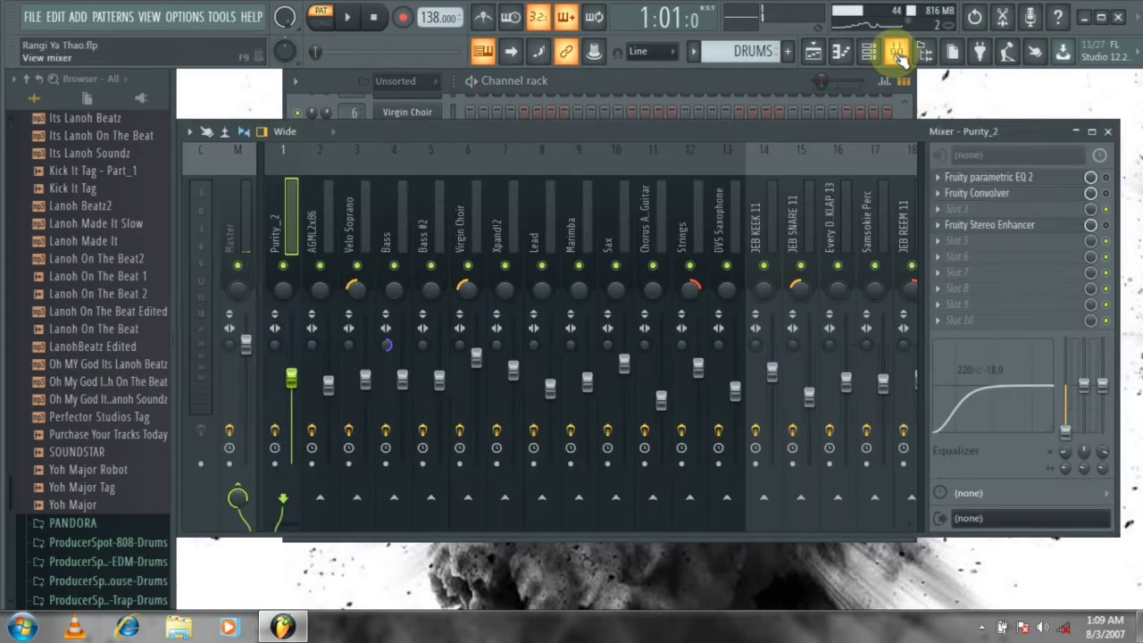
pyautogui.click(910, 524)
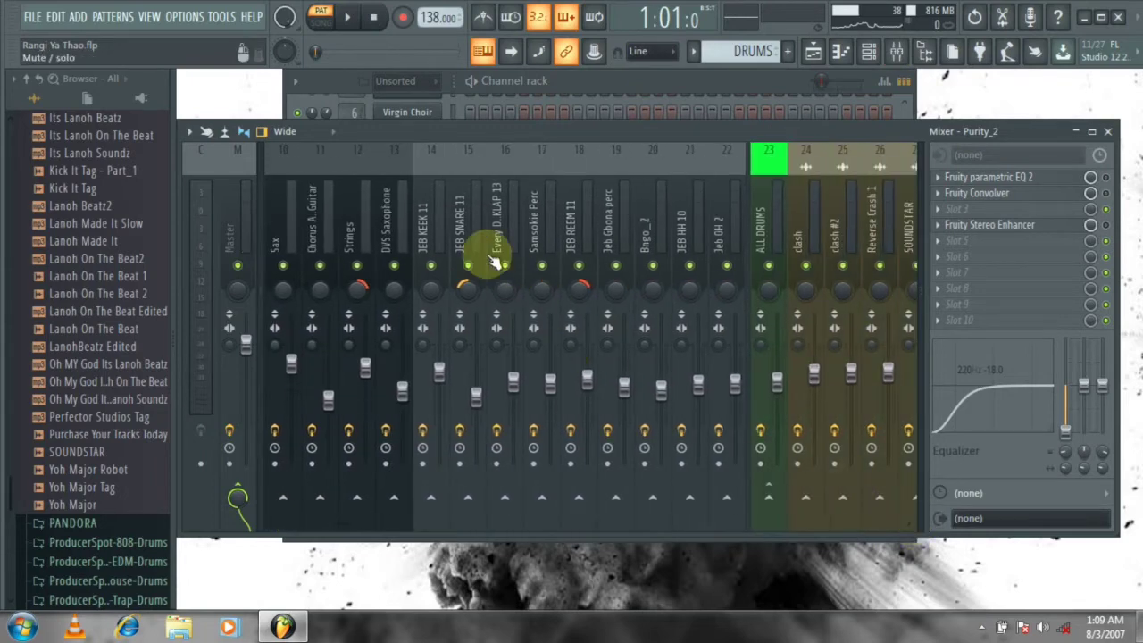
pyautogui.click(434, 214)
pyautogui.rightClick(432, 266)
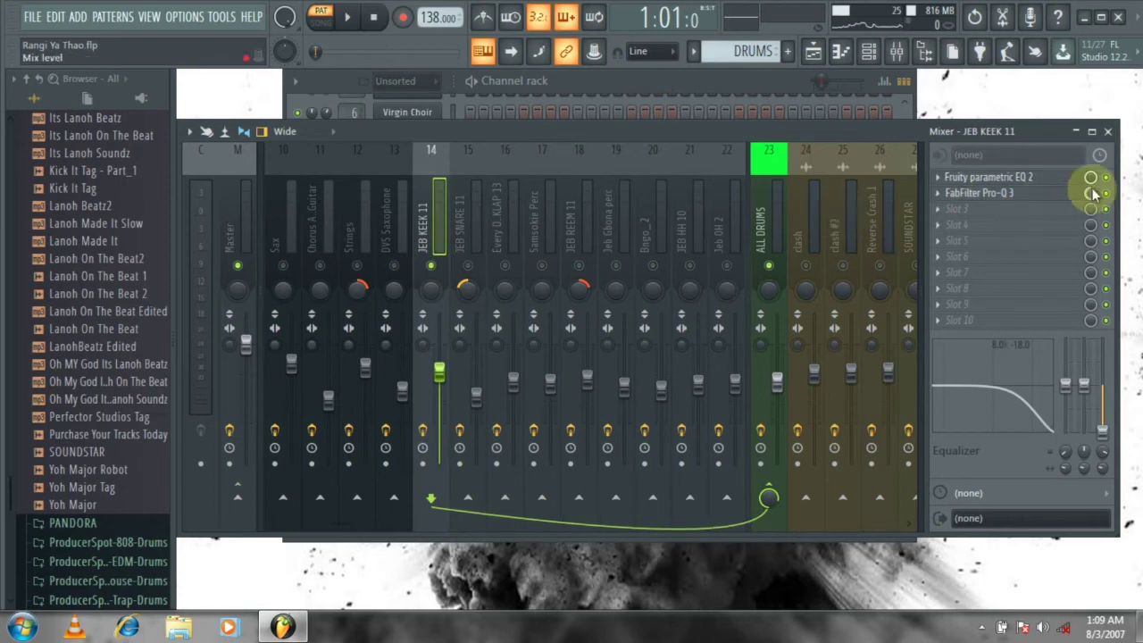
# Bypass the effects on the JEB KEEK 11 mixer track and play the soloed kick.
pyautogui.click(424, 432)
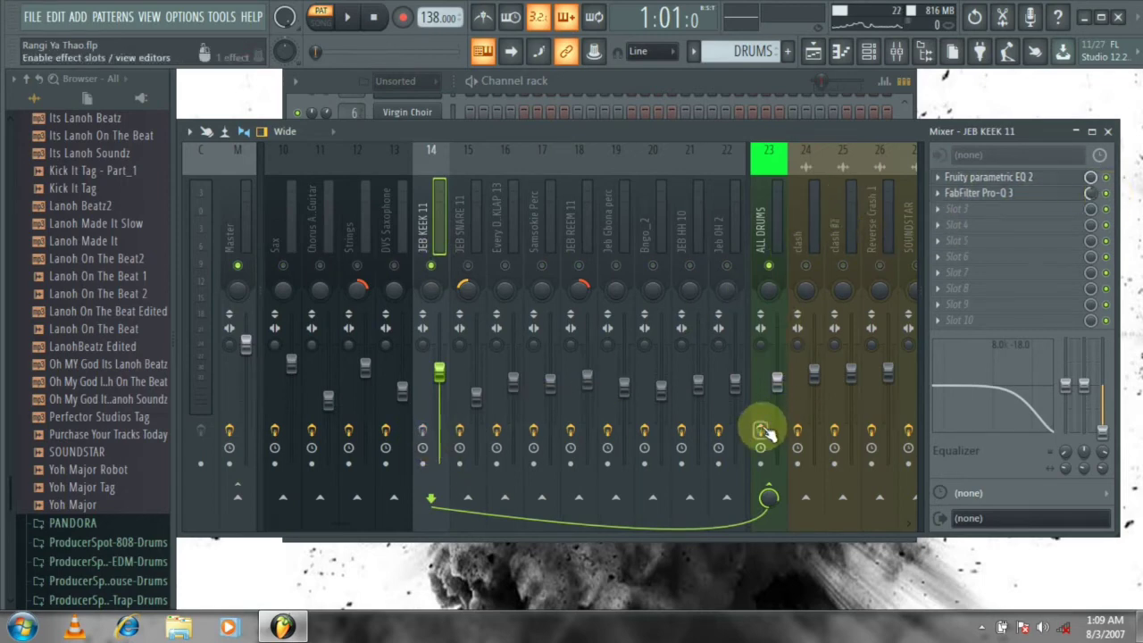
pyautogui.press('space')
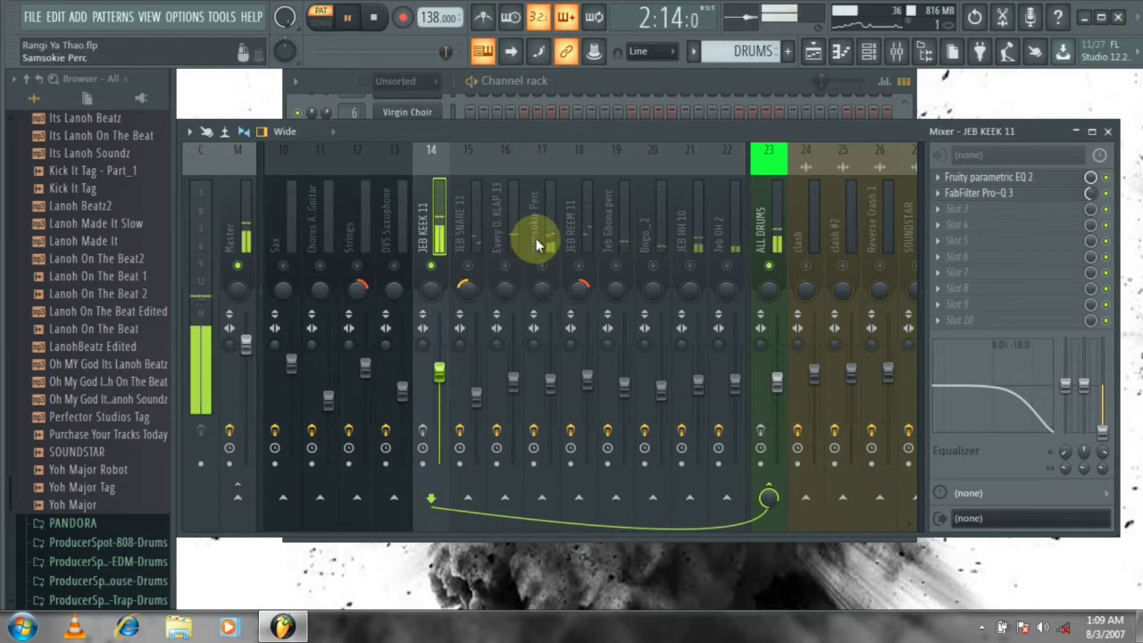
pyautogui.press('space')
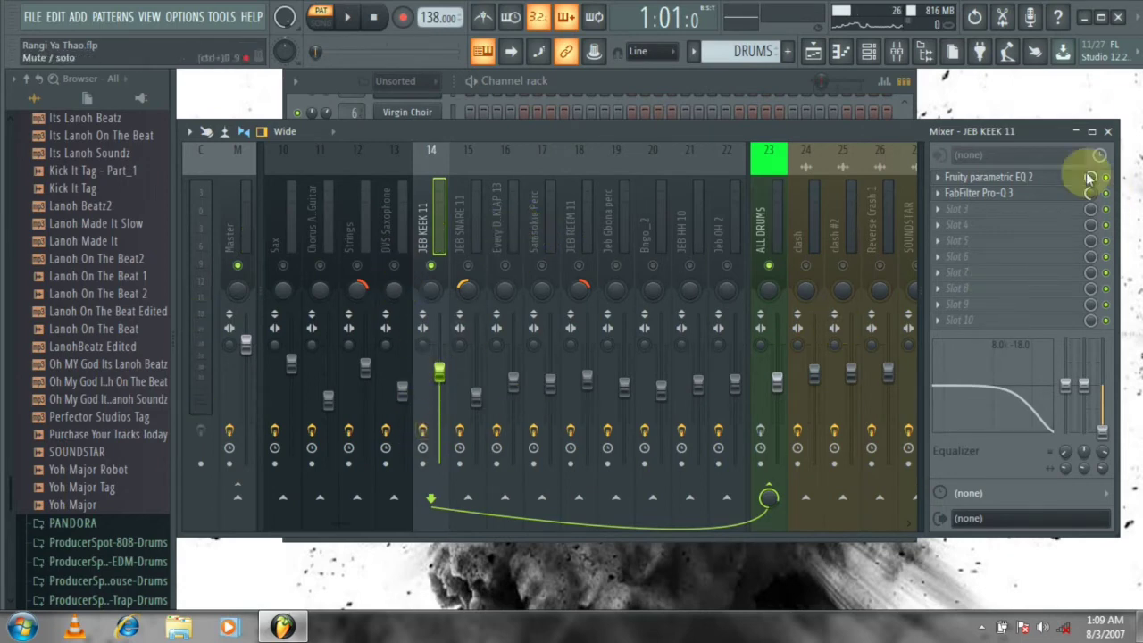
# Examine the Fruity parametric EQ 2 curve on the JEB KEEK 11 track and close the plugin.
pyautogui.click(1053, 183)
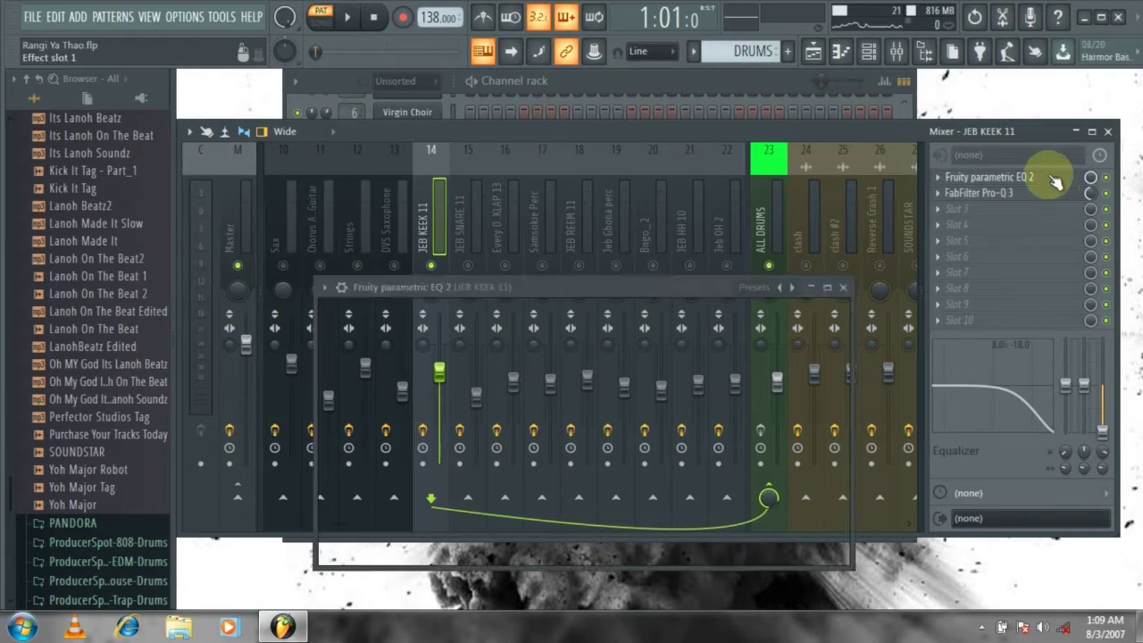
pyautogui.moveTo(730, 277); pyautogui.dragTo(715, 211)
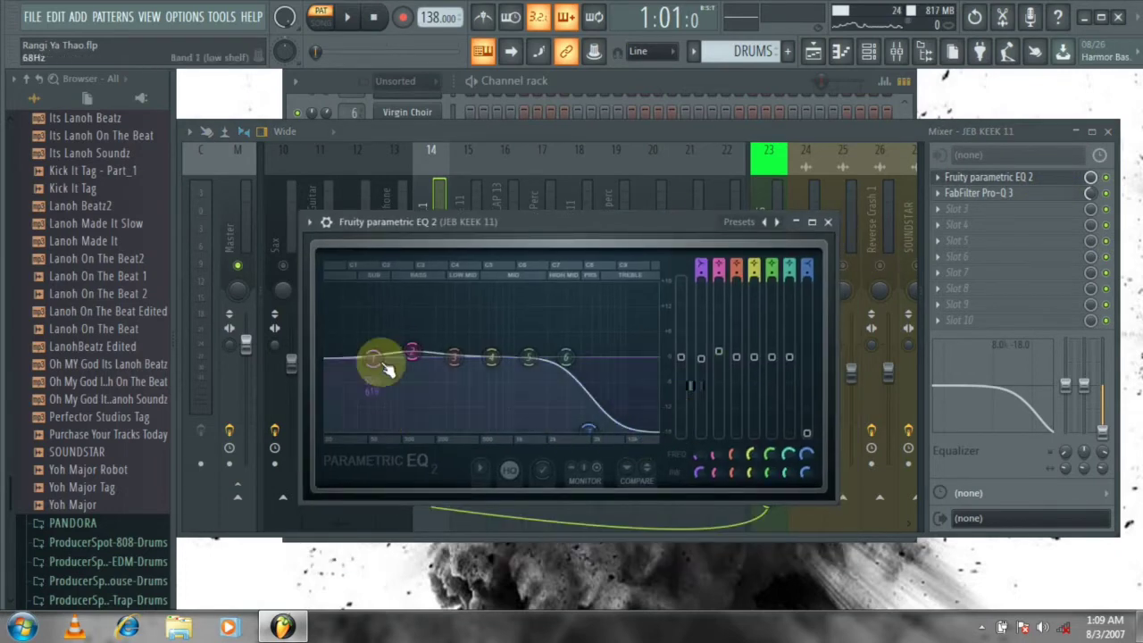
pyautogui.click(828, 222)
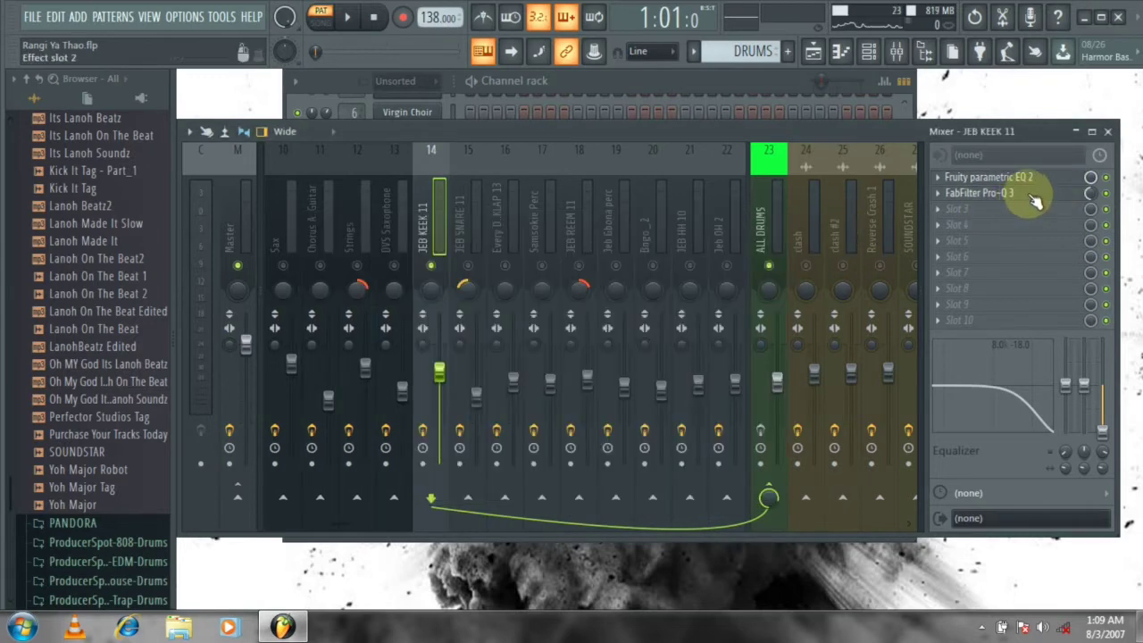
# Load the dynamic drum preset "Kick 1 inside mic - Punch and Click" in the kick track's FabFilter Pro-Q 3 and close the plugin.
pyautogui.click(1033, 196)
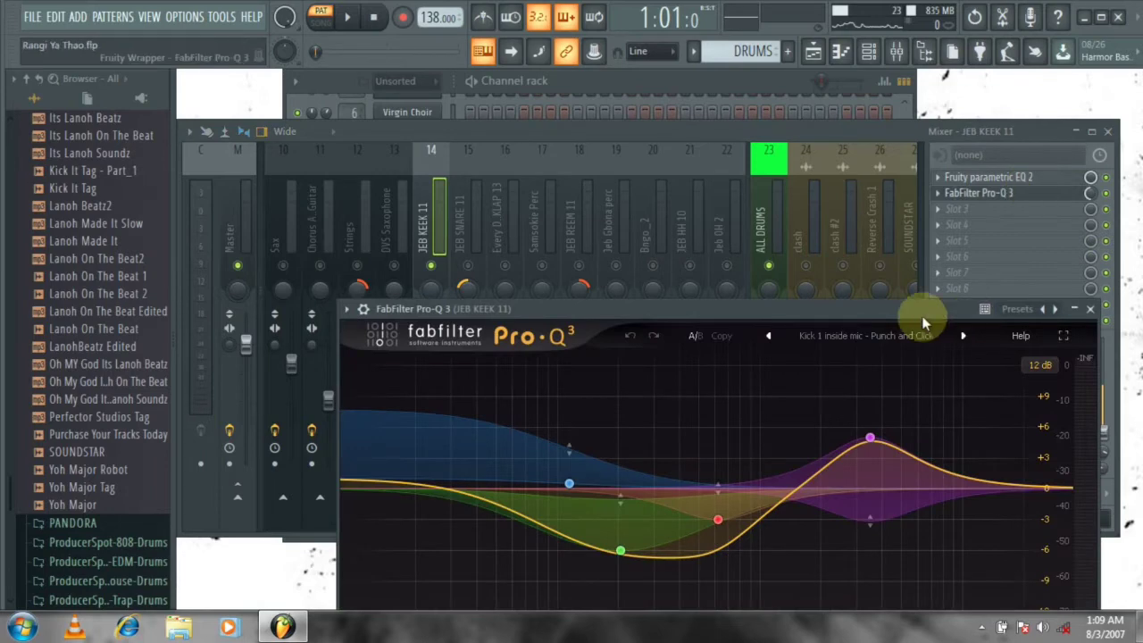
pyautogui.moveTo(923, 313); pyautogui.dragTo(879, 169)
pyautogui.click(880, 185)
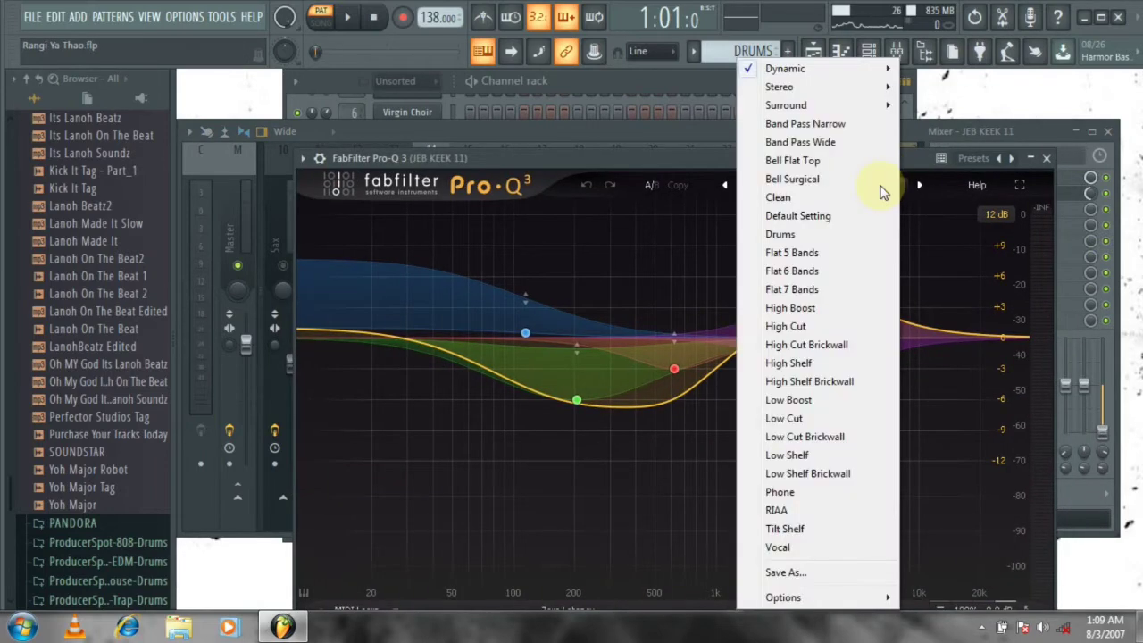
pyautogui.moveTo(797, 71)
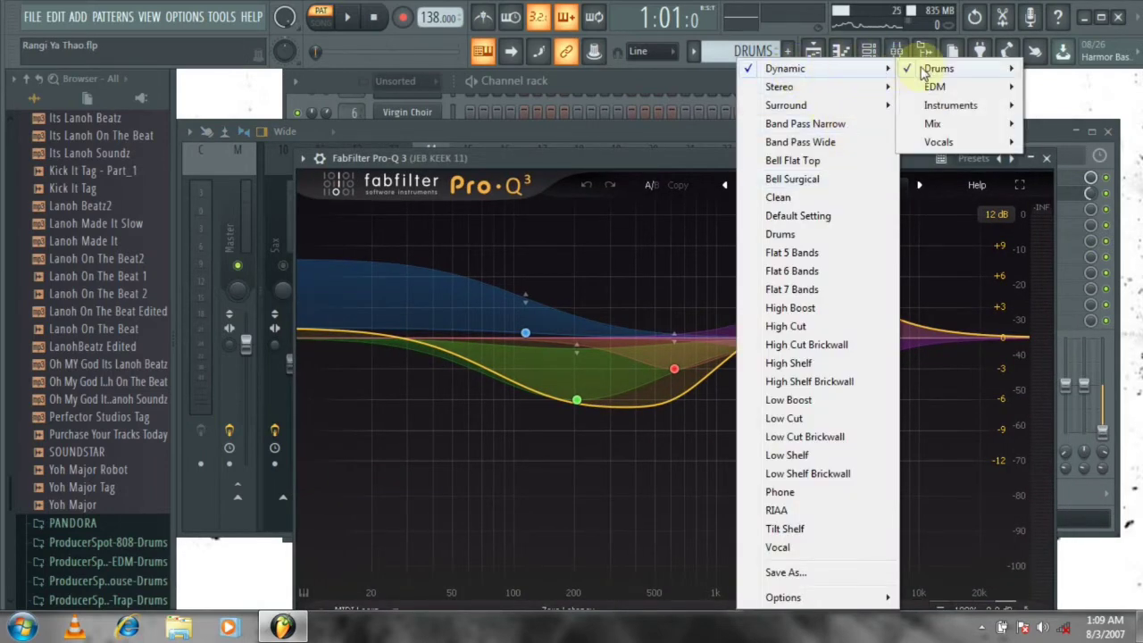
pyautogui.moveTo(940, 69)
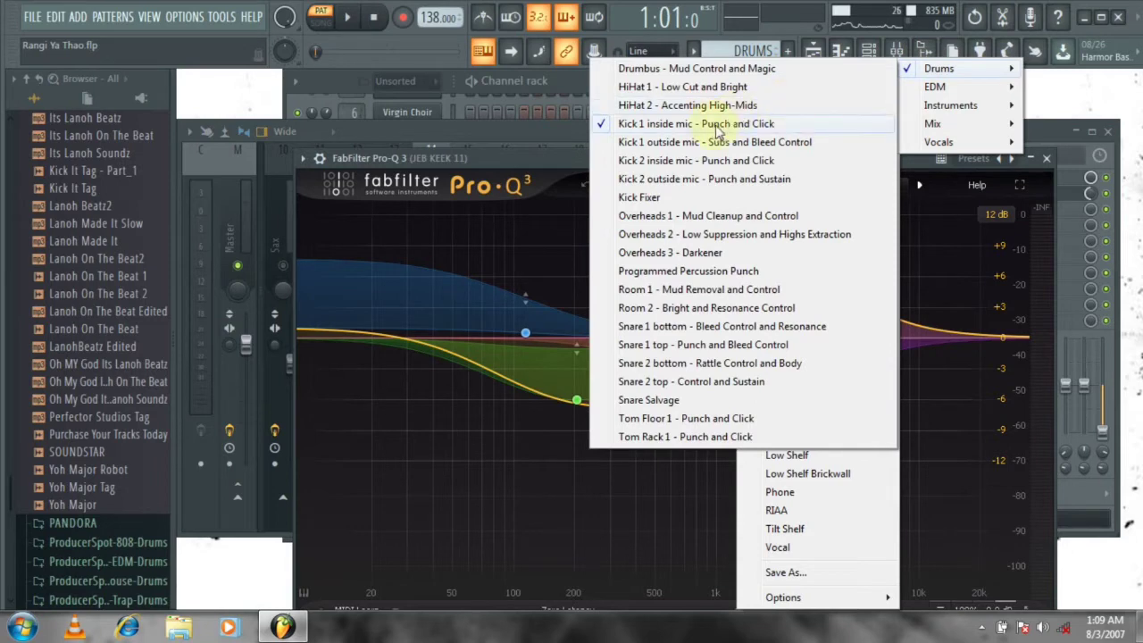
pyautogui.click(719, 125)
pyautogui.click(1045, 157)
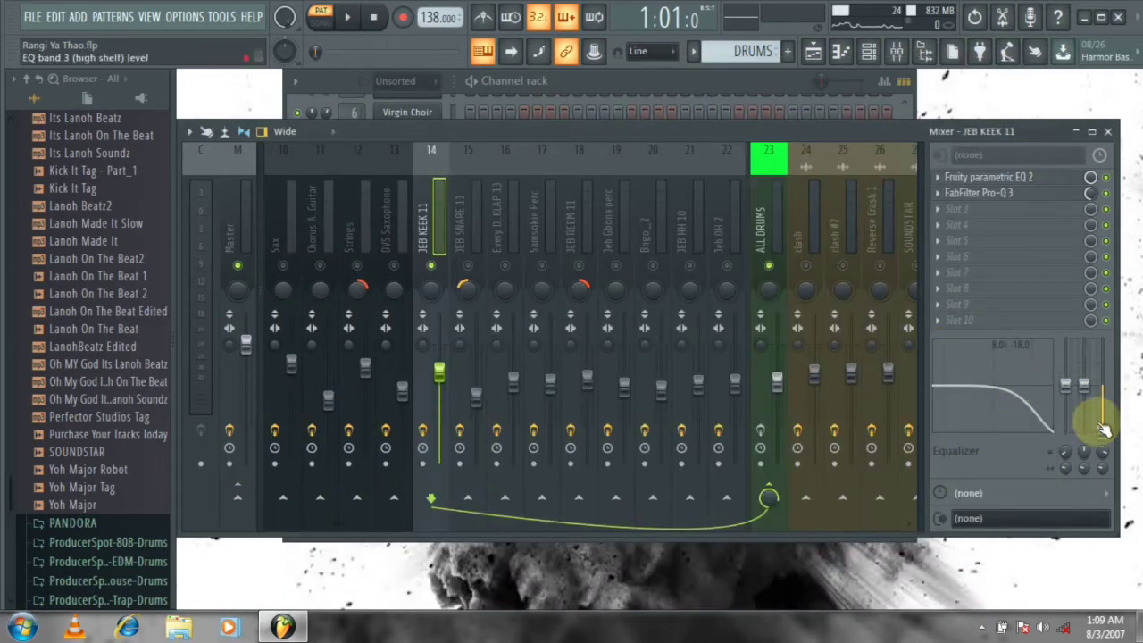
# Check the kick track's high shelf level in the mixer equalizer and play the soloed kick.
pyautogui.moveTo(1104, 429)
pyautogui.mouseDown()
pyautogui.moveTo(1092, 365)
pyautogui.moveTo(1102, 407)
pyautogui.mouseUp()
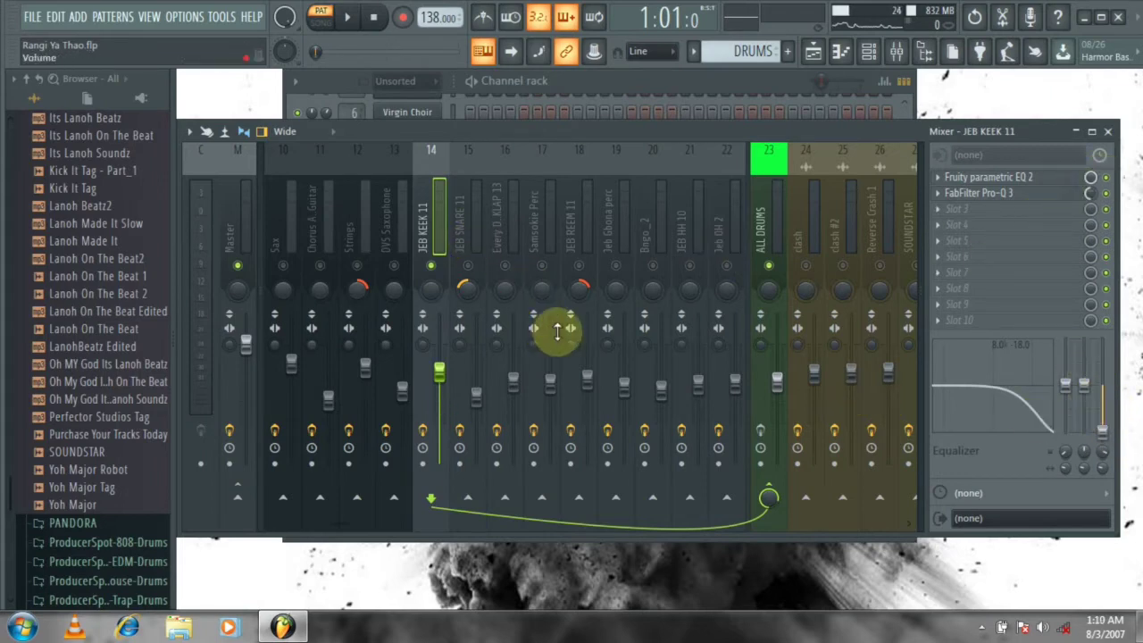
pyautogui.press('space')
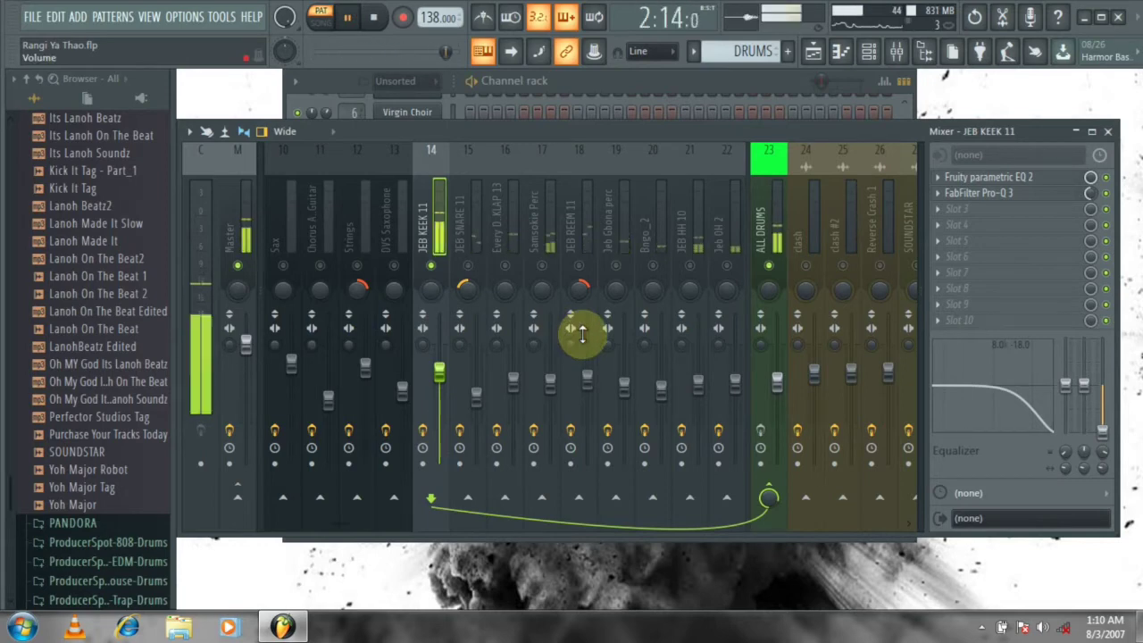
pyautogui.press('space')
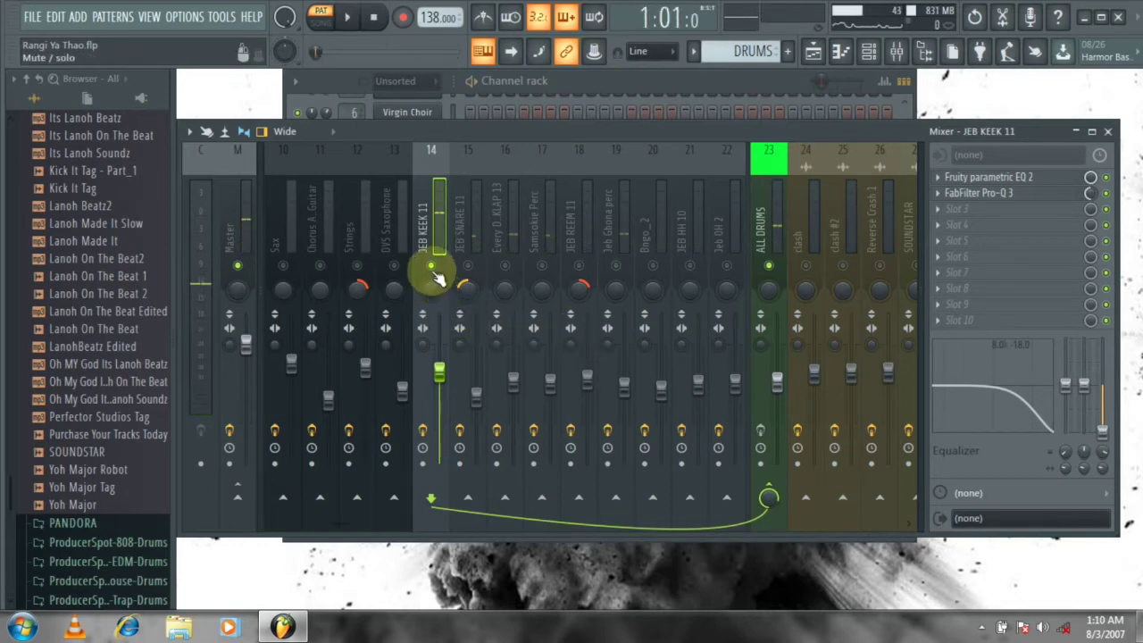
# Solo the snare track, JEB SNARE 11, in the mixer and play the pattern.
pyautogui.click(471, 224)
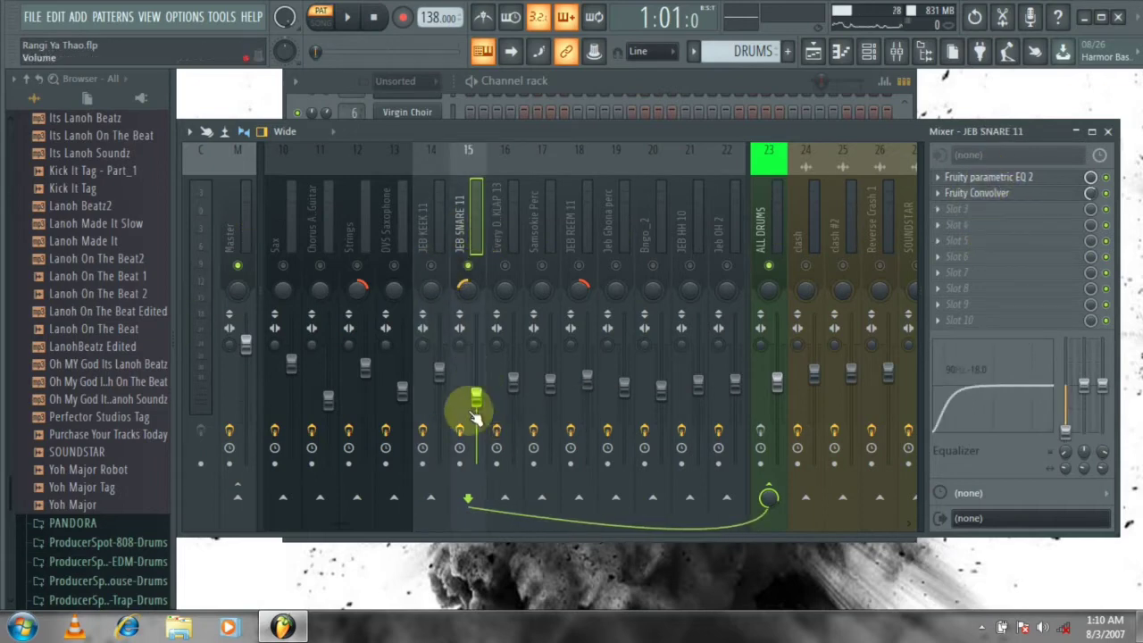
pyautogui.press('space')
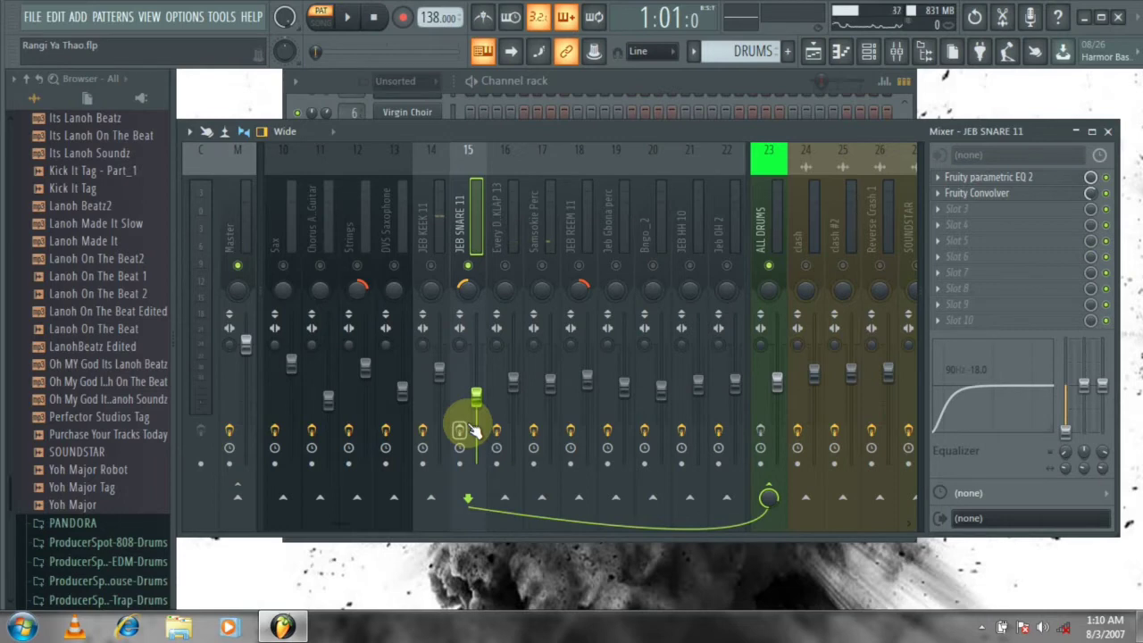
# Examine the snare track's Fruity parametric EQ 2 curve and Fruity Convolver impulse settings, closing each plugin after viewing.
pyautogui.click(1021, 177)
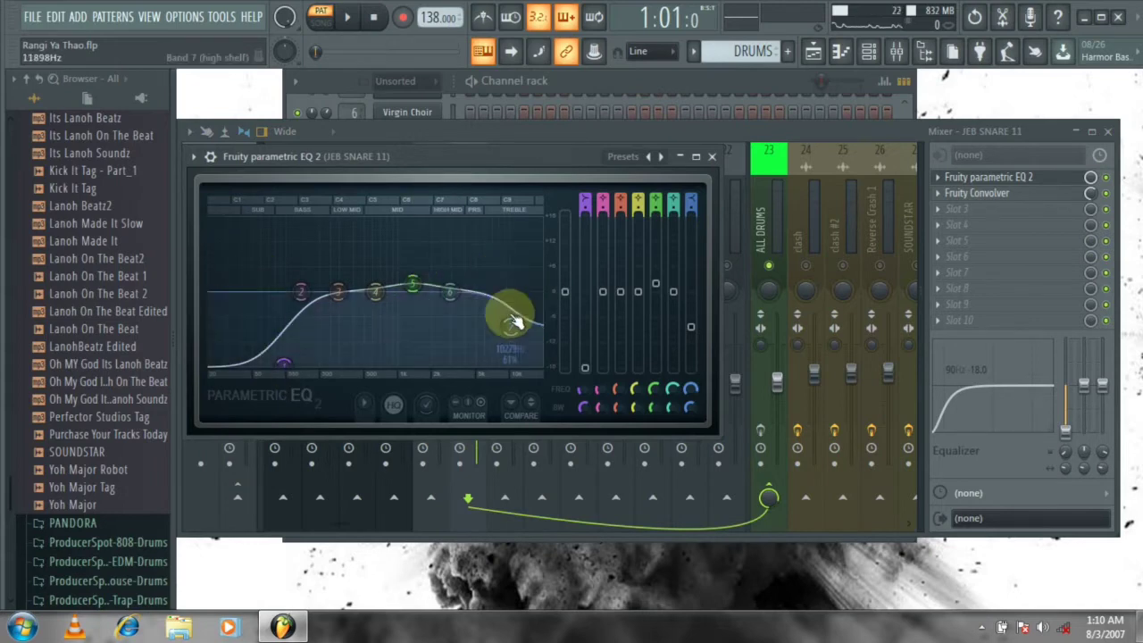
pyautogui.click(712, 157)
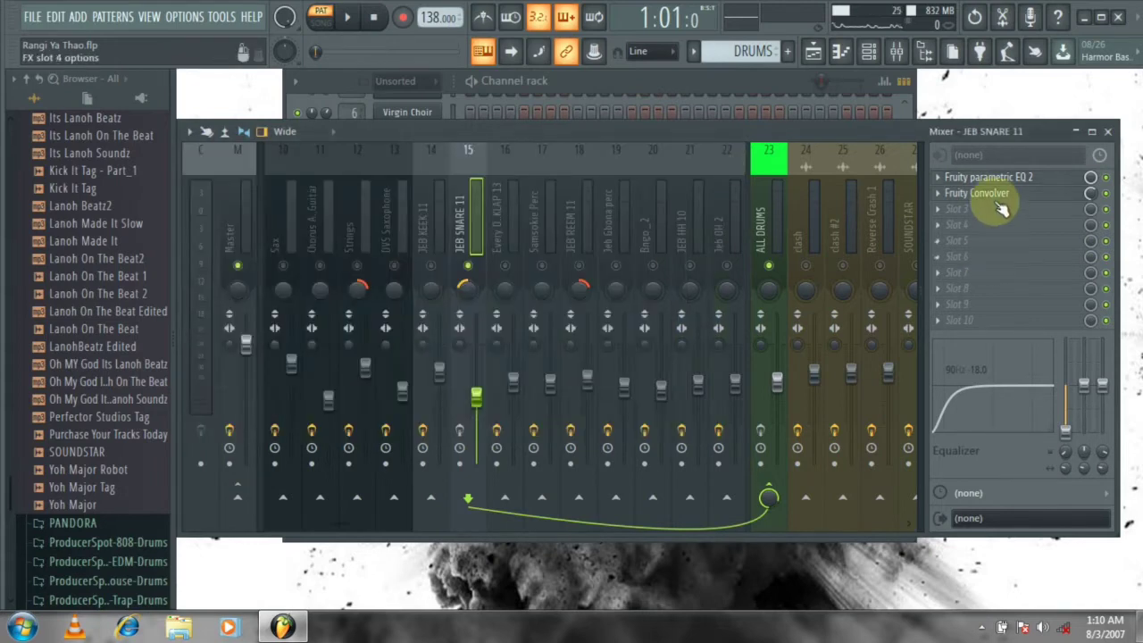
pyautogui.click(1004, 198)
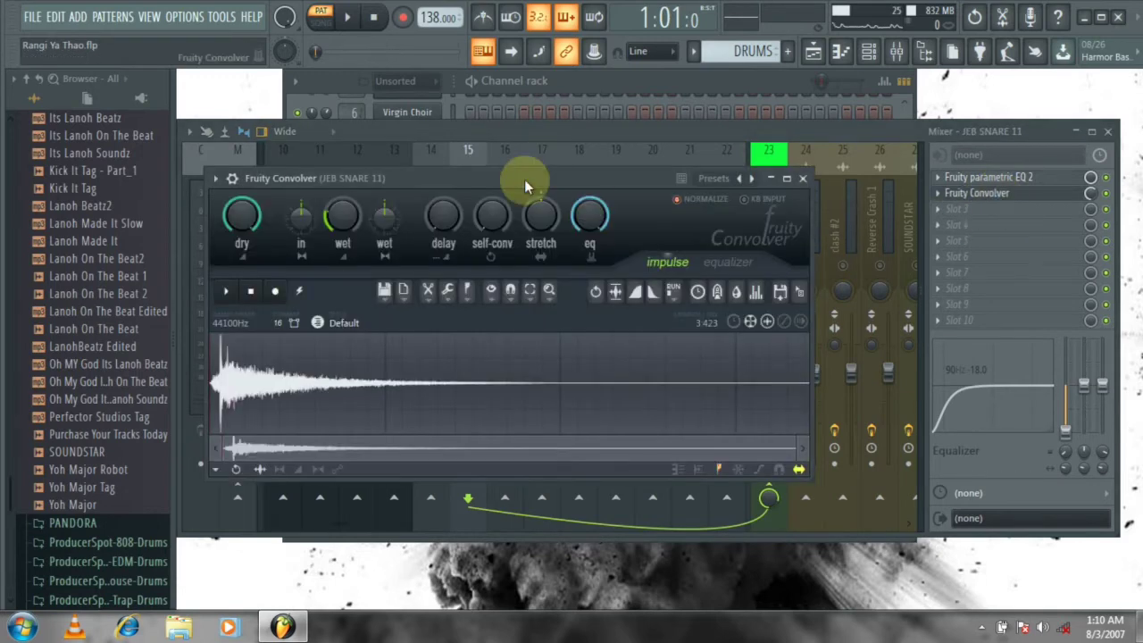
pyautogui.moveTo(524, 180); pyautogui.dragTo(554, 190)
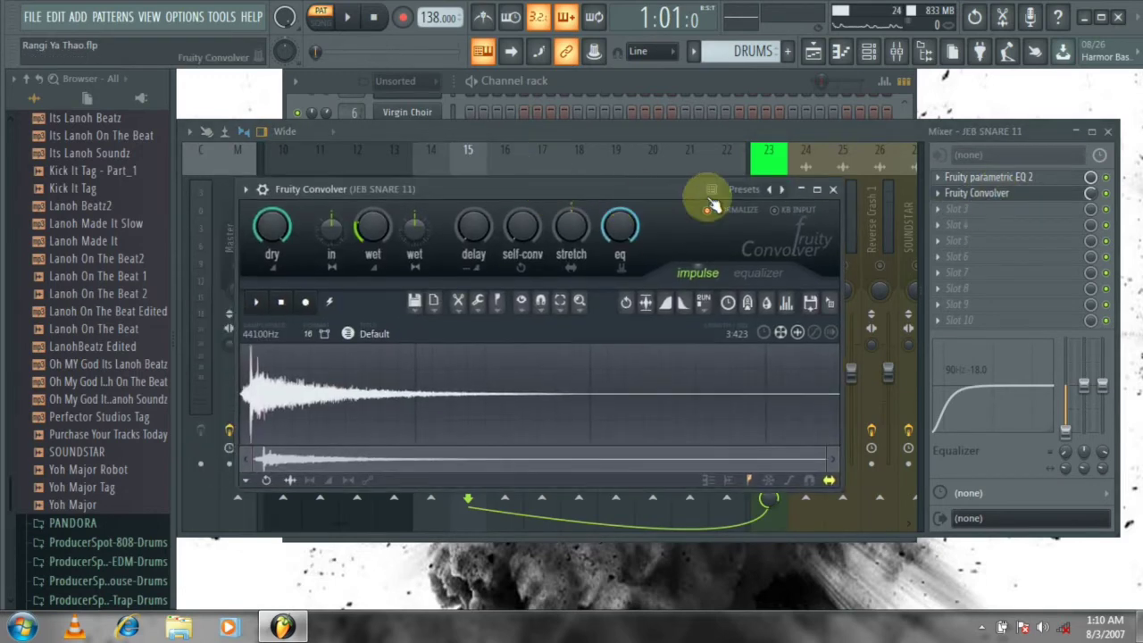
pyautogui.click(835, 189)
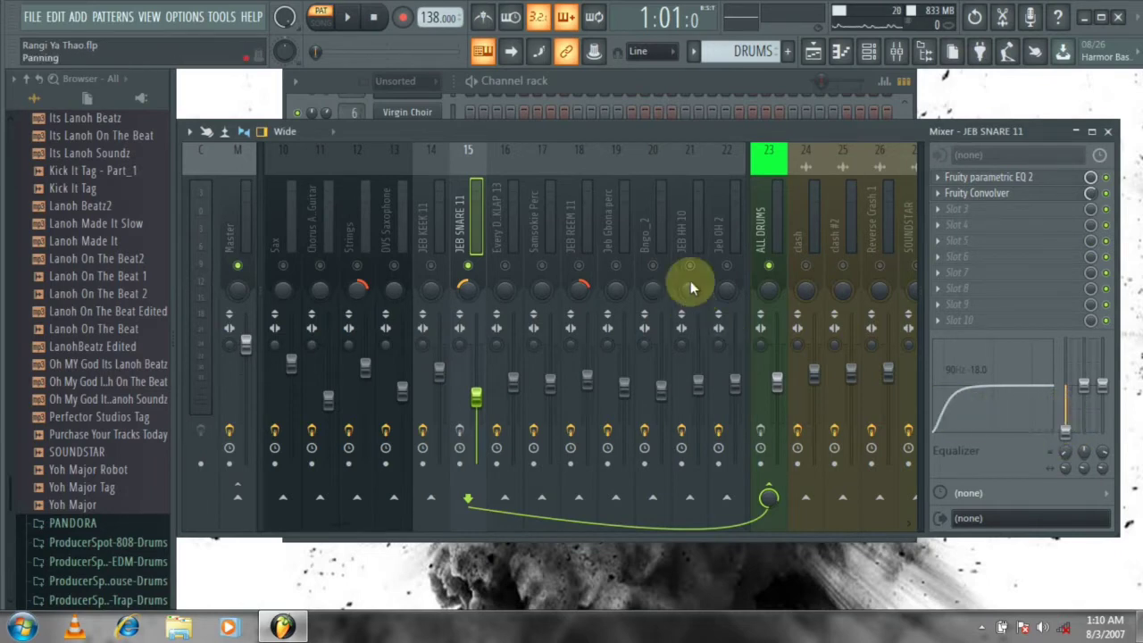
# Play the soloed JEB SNARE 11 track to hear how the snare sounds in the pattern.
pyautogui.press('space')
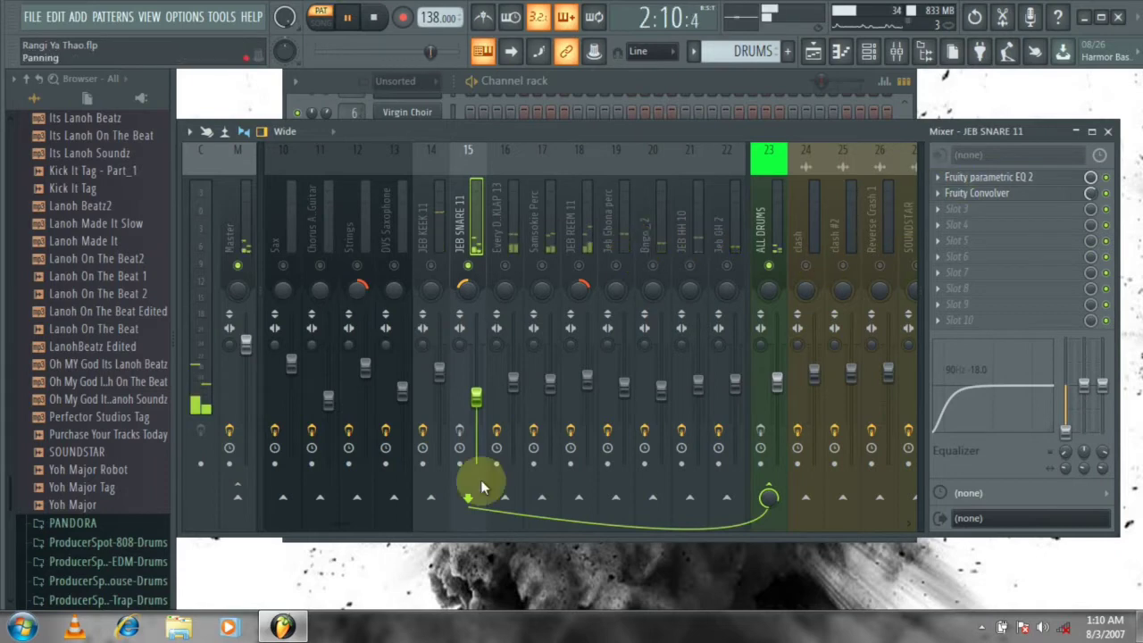
pyautogui.press('space')
pyautogui.press('space')
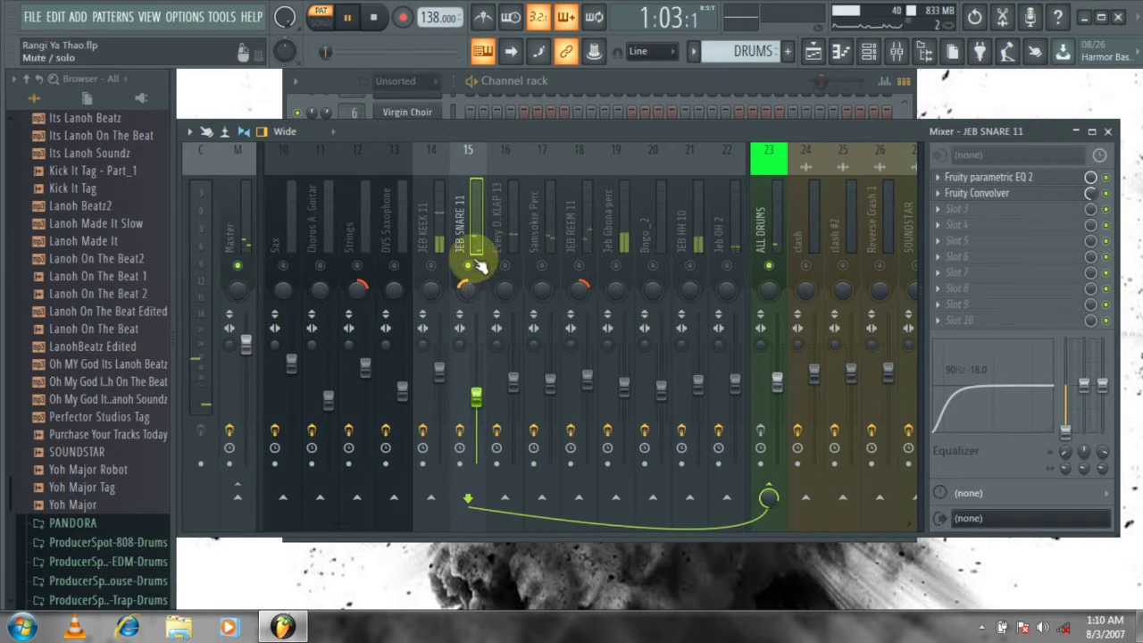
# Switch the solo from the snare to the Every Dancehall KLAP 13 track and select that track.
pyautogui.click(469, 268)
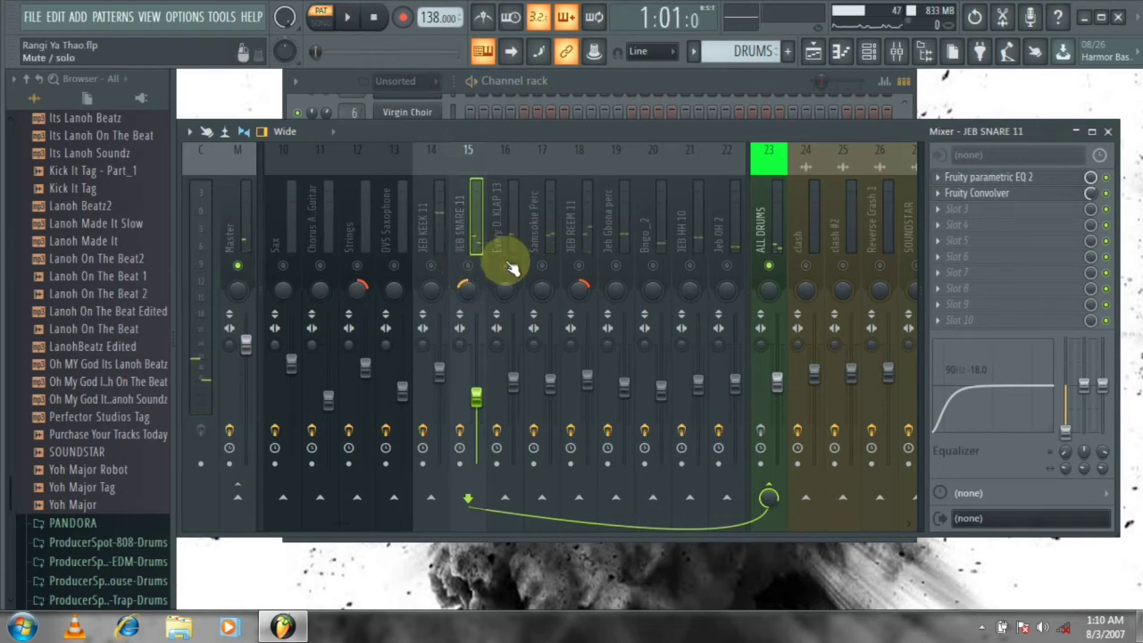
pyautogui.click(506, 267)
pyautogui.click(499, 242)
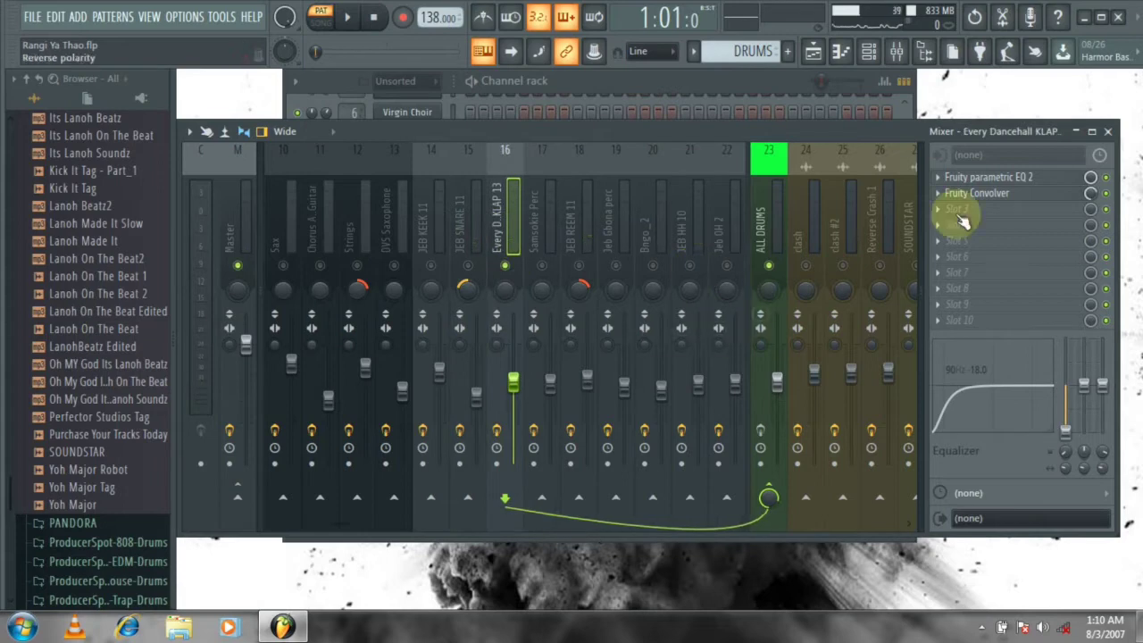
# Examine the clap track's Fruity parametric EQ 2 curve and Fruity Convolver settings, closing each plugin after viewing.
pyautogui.click(956, 179)
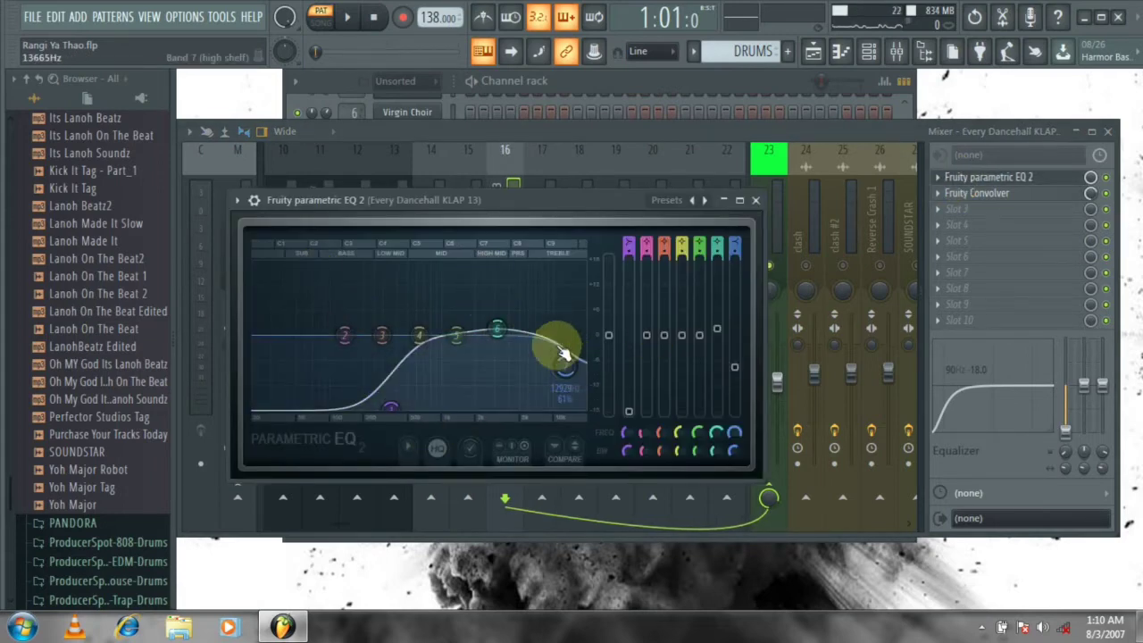
pyautogui.click(755, 201)
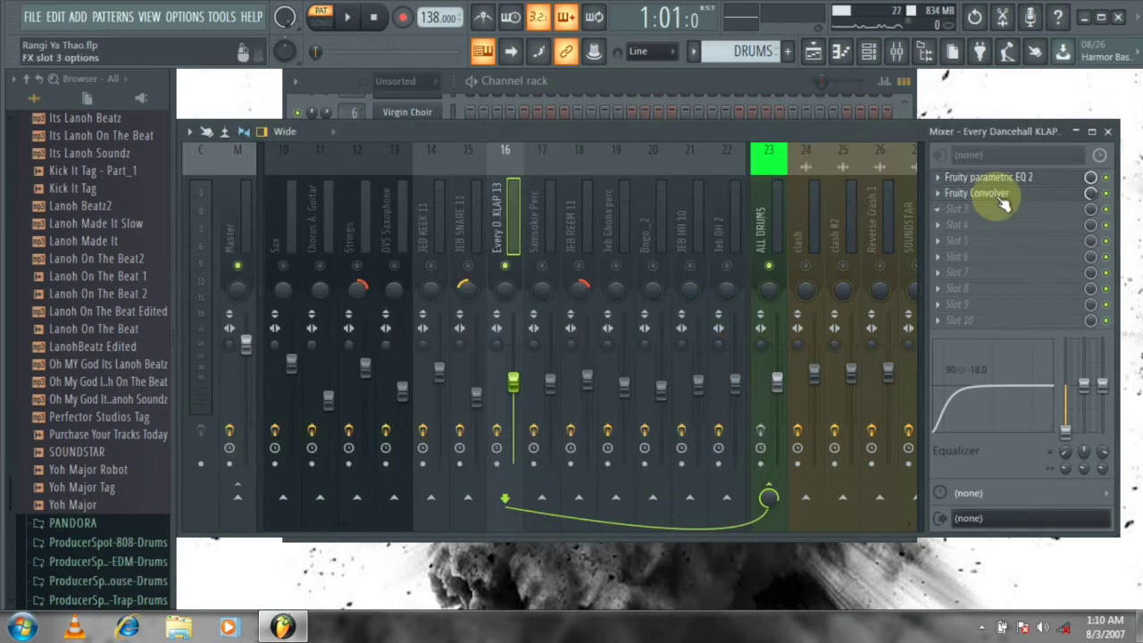
pyautogui.click(998, 197)
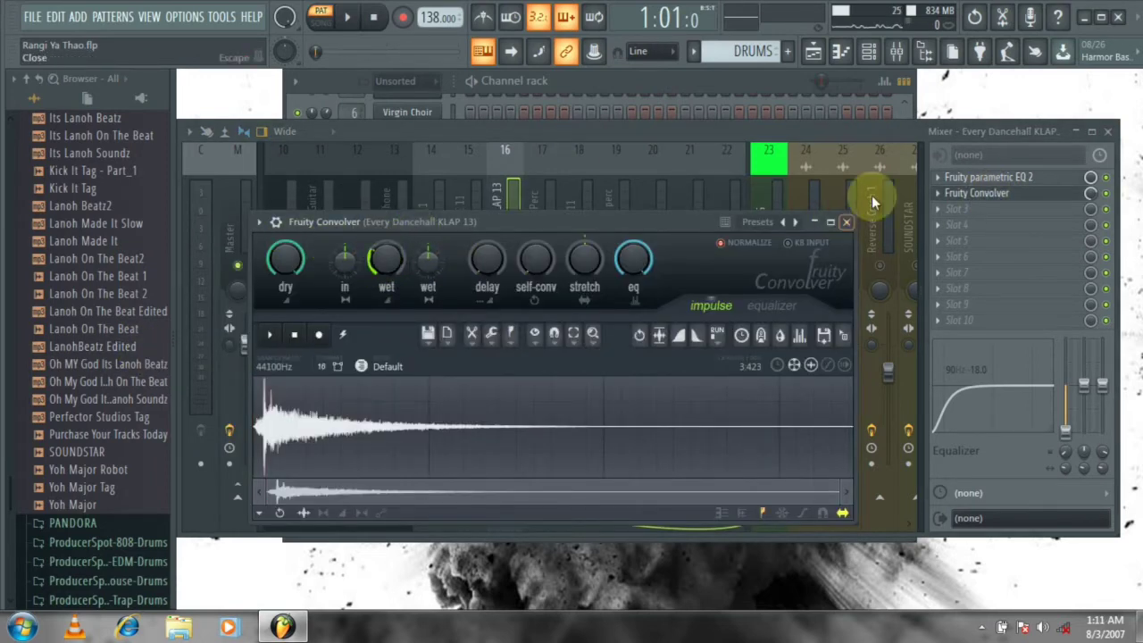
pyautogui.click(850, 223)
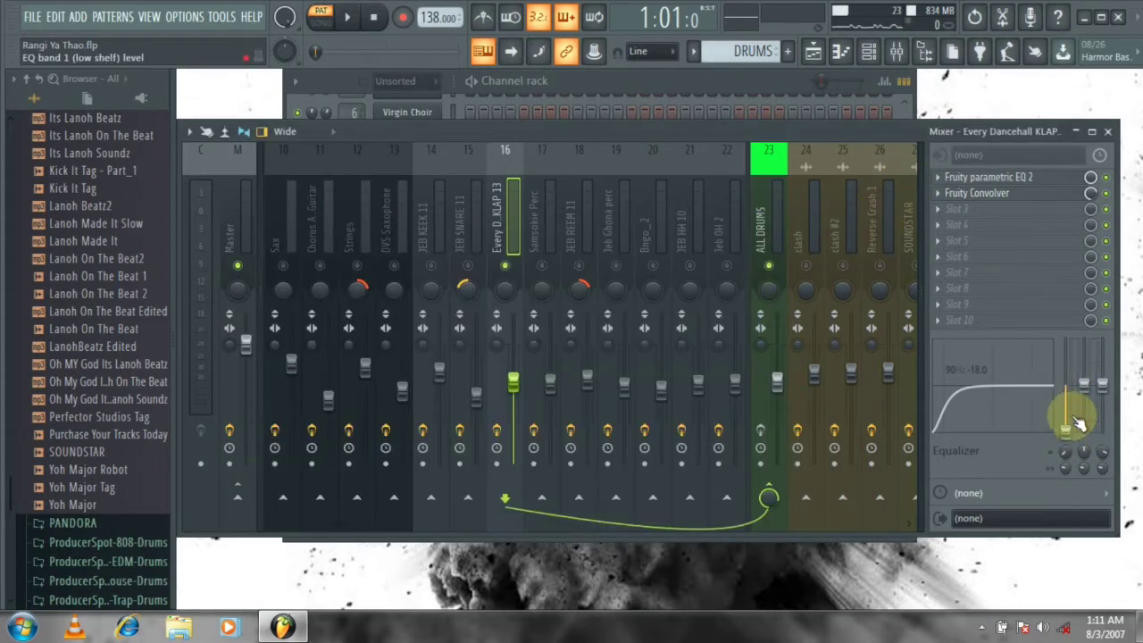
# Compare the soloed clap's playback with its effect slots disabled and enabled, leaving the effects on.
pyautogui.click(498, 430)
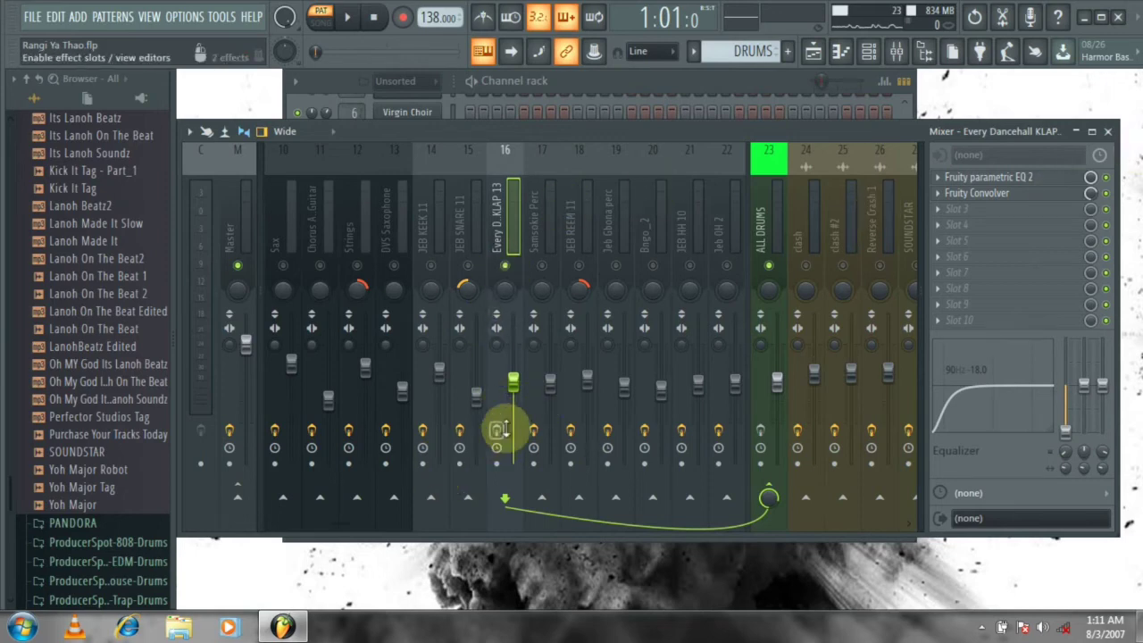
pyautogui.press('space')
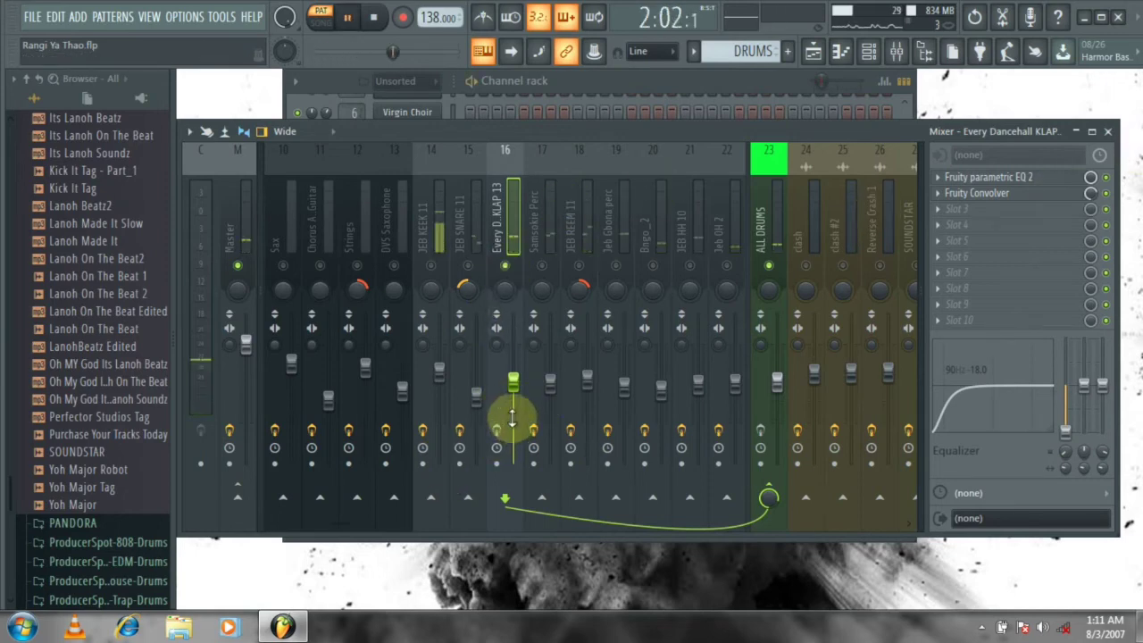
pyautogui.press('space')
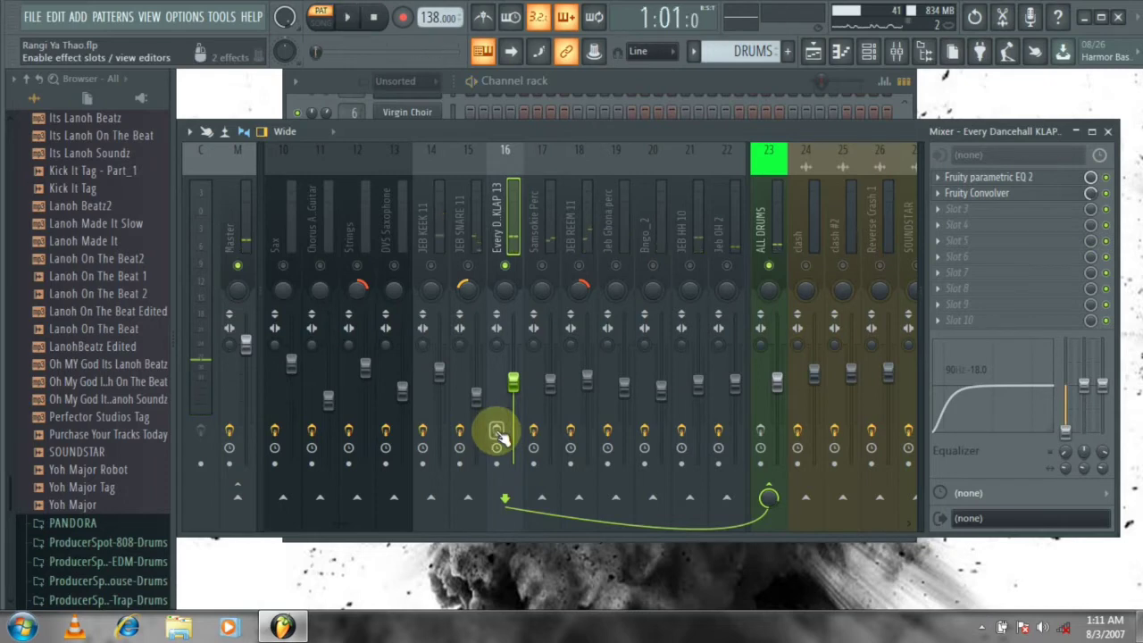
pyautogui.press('space')
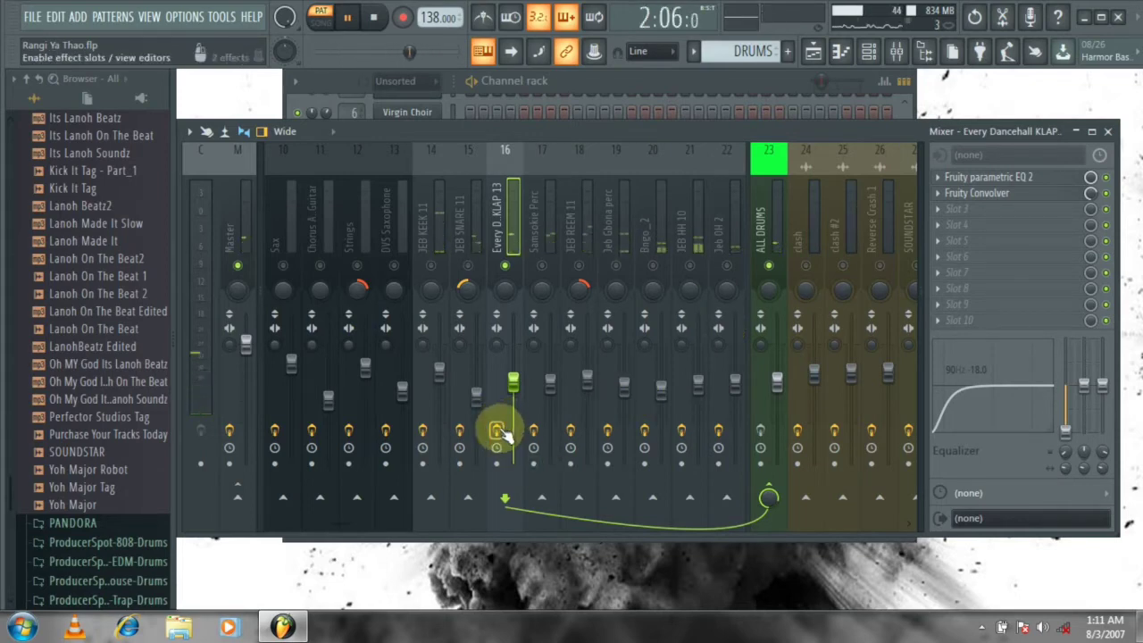
# Solo and select the Samsokie Perc track, and play it with its effect slots disabled before turning them back on.
pyautogui.click(547, 259)
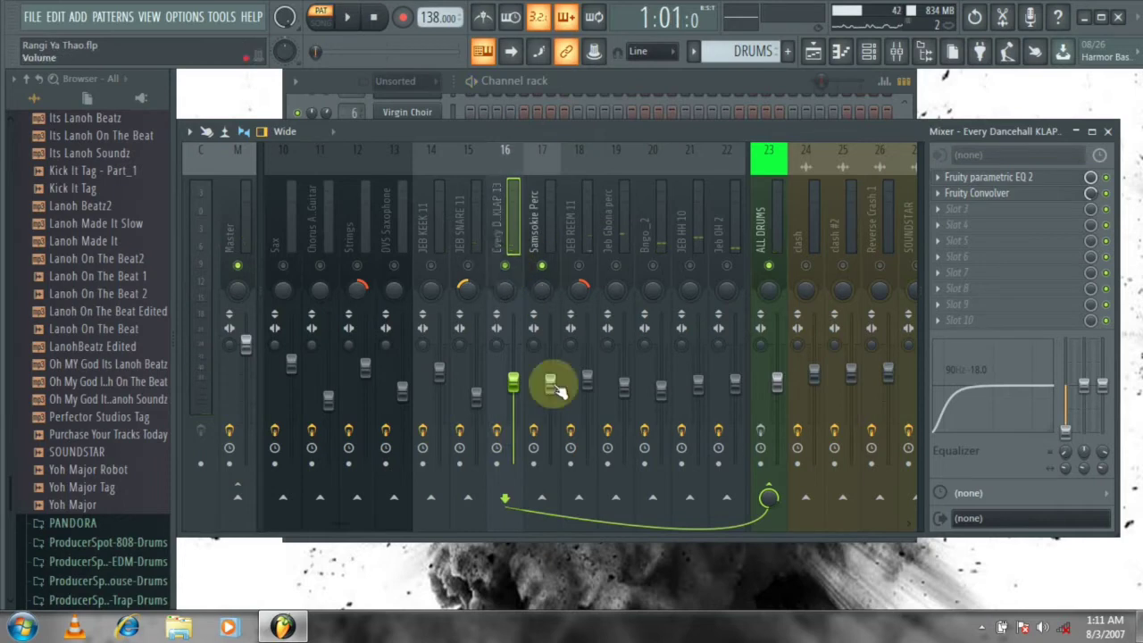
pyautogui.click(543, 223)
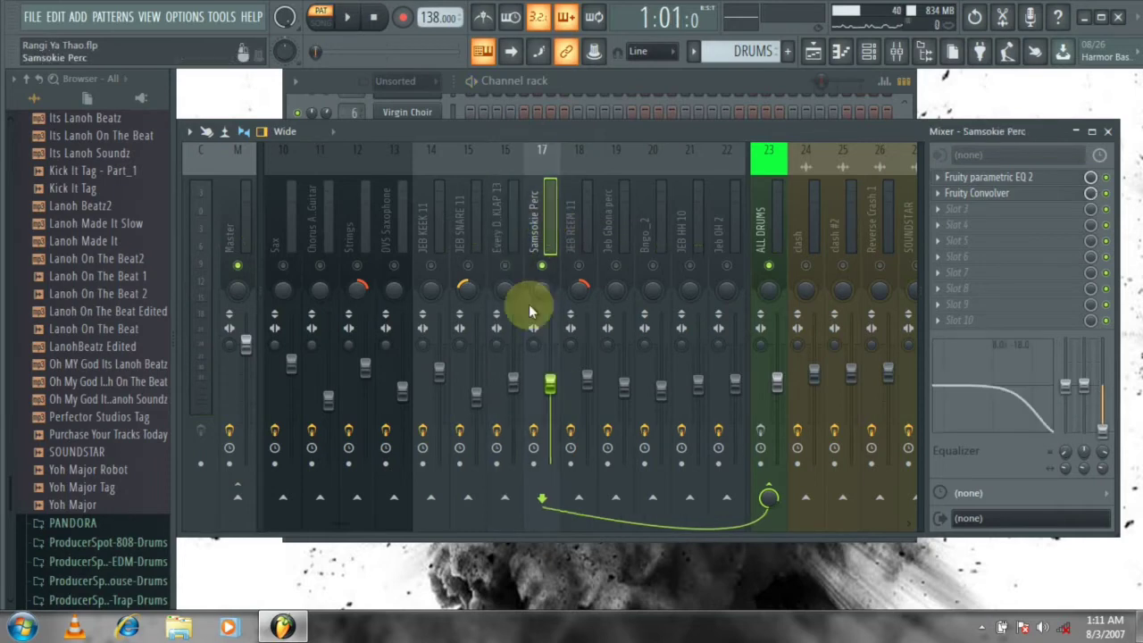
pyautogui.click(534, 431)
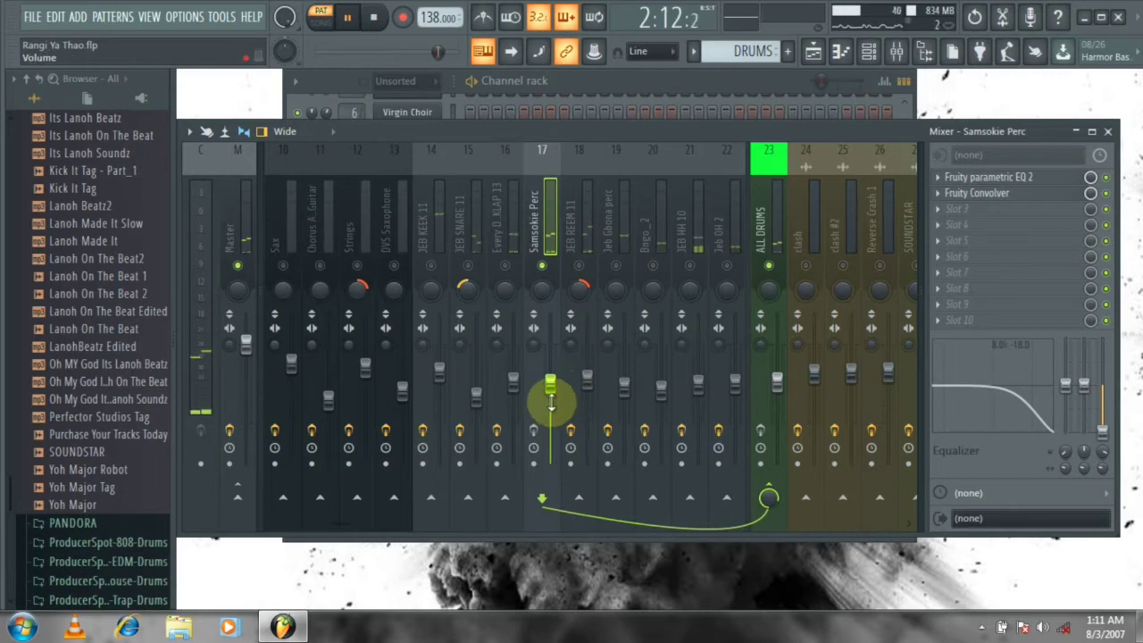
pyautogui.press('space')
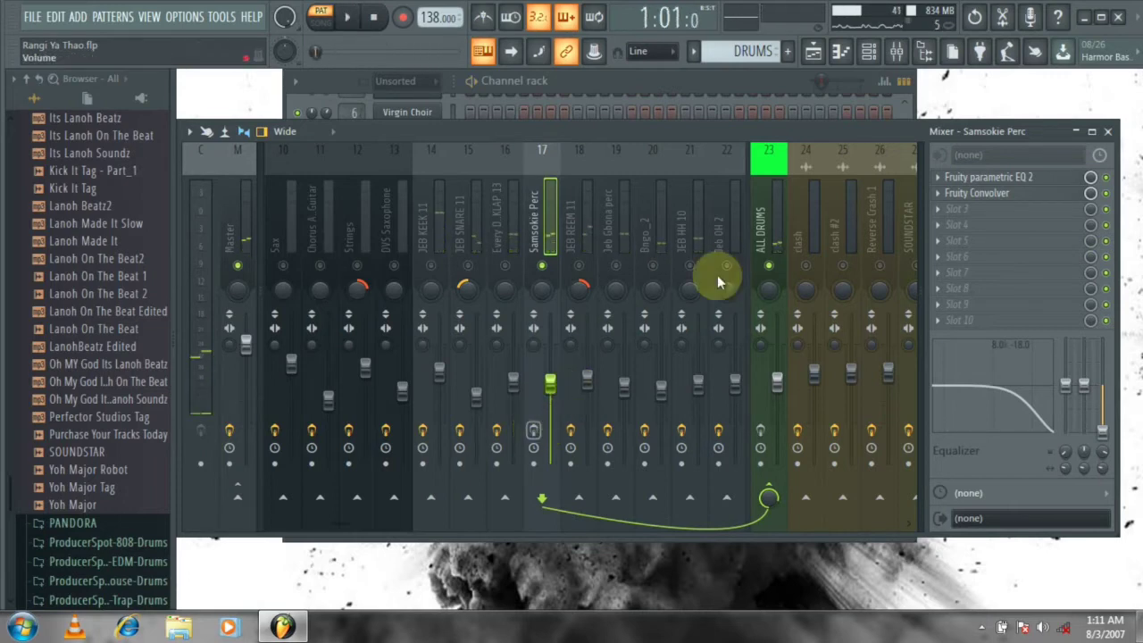
pyautogui.click(536, 432)
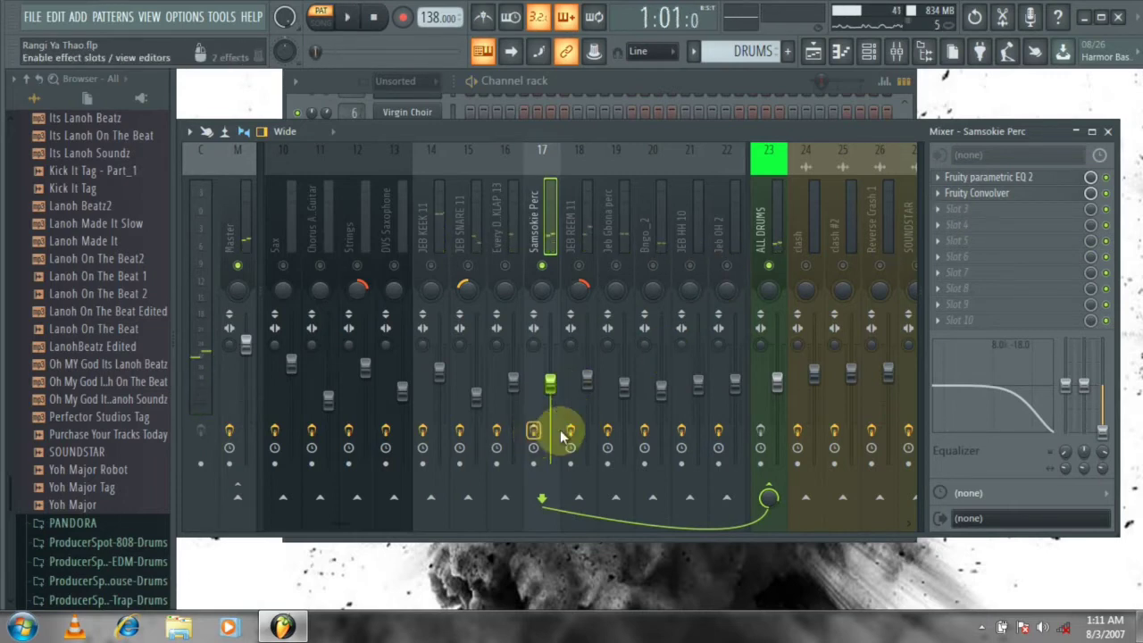
# Examine the Samsokie Perc track's Fruity parametric EQ 2 and Fruity Convolver, and play the soloed track with its effects on.
pyautogui.click(991, 177)
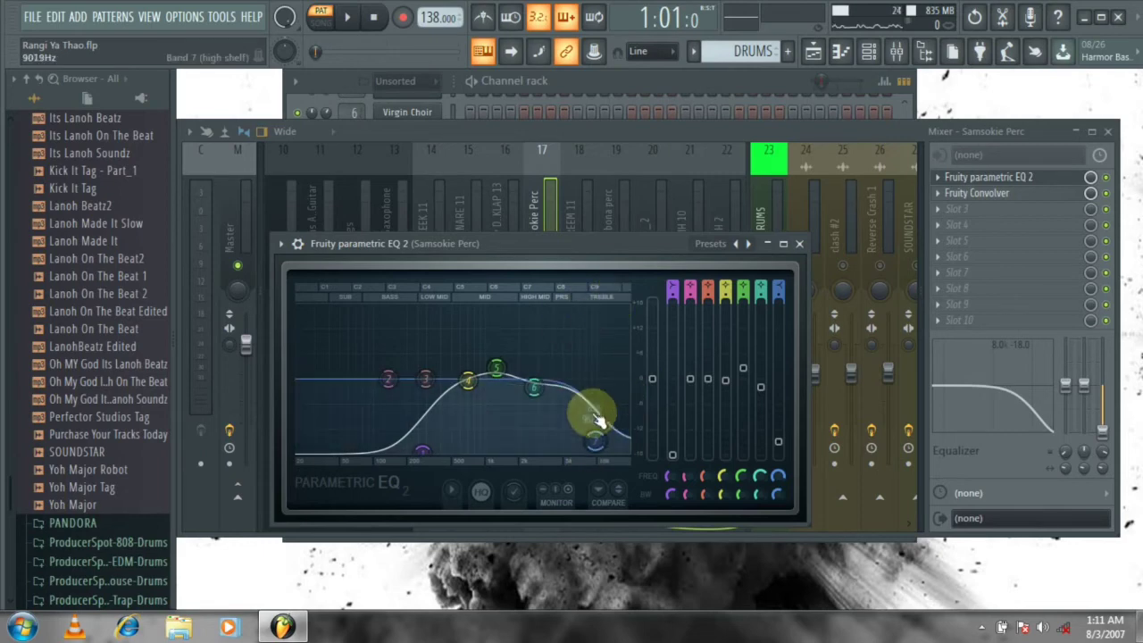
pyautogui.click(801, 244)
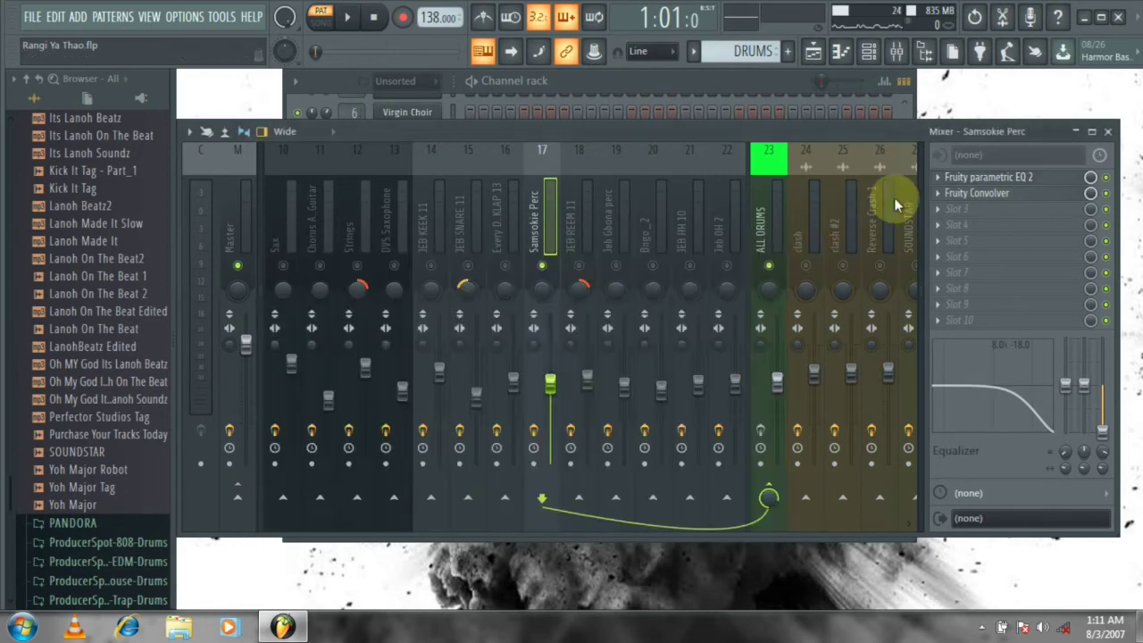
pyautogui.click(1001, 193)
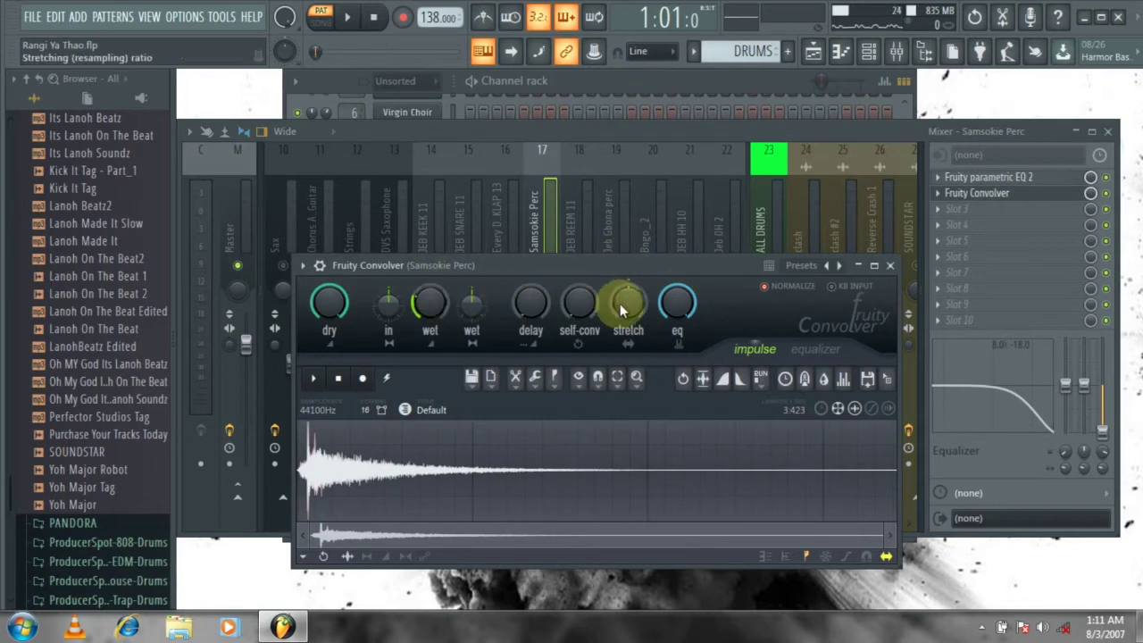
pyautogui.click(892, 266)
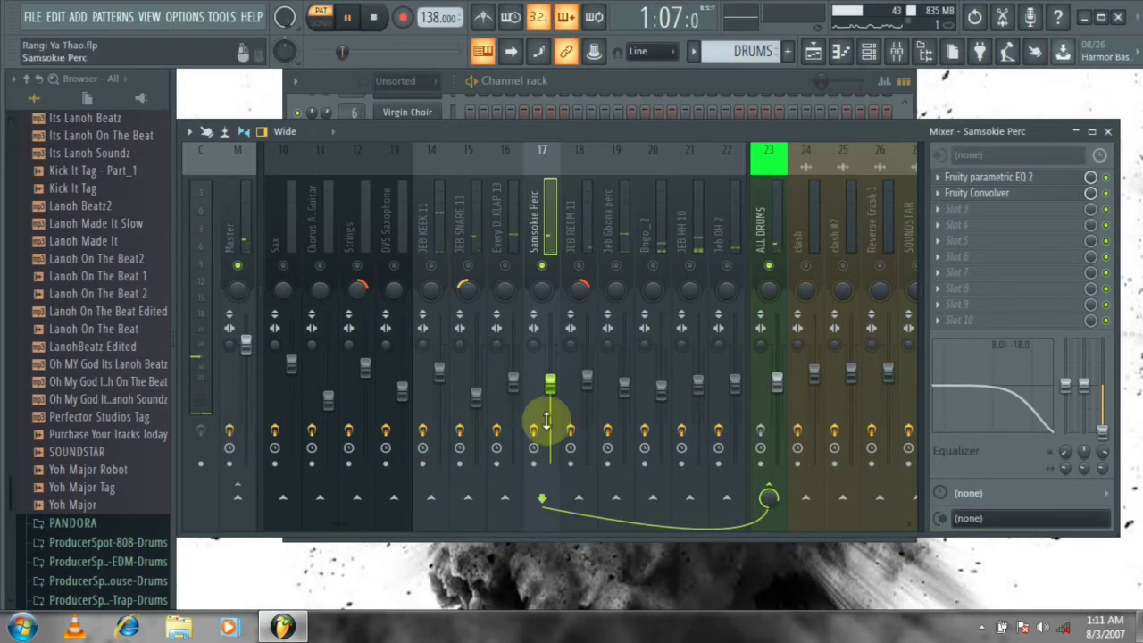
pyautogui.press('space')
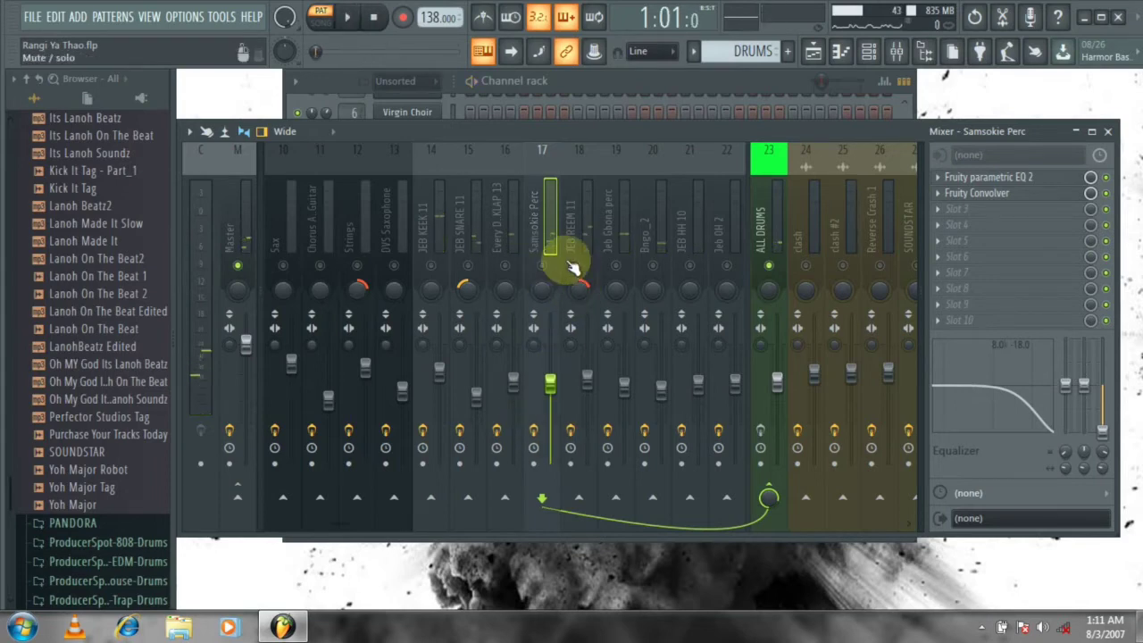
# Solo and select the JEB REEM 11 track, and play it with its effect slots disabled before turning them back on.
pyautogui.click(579, 237)
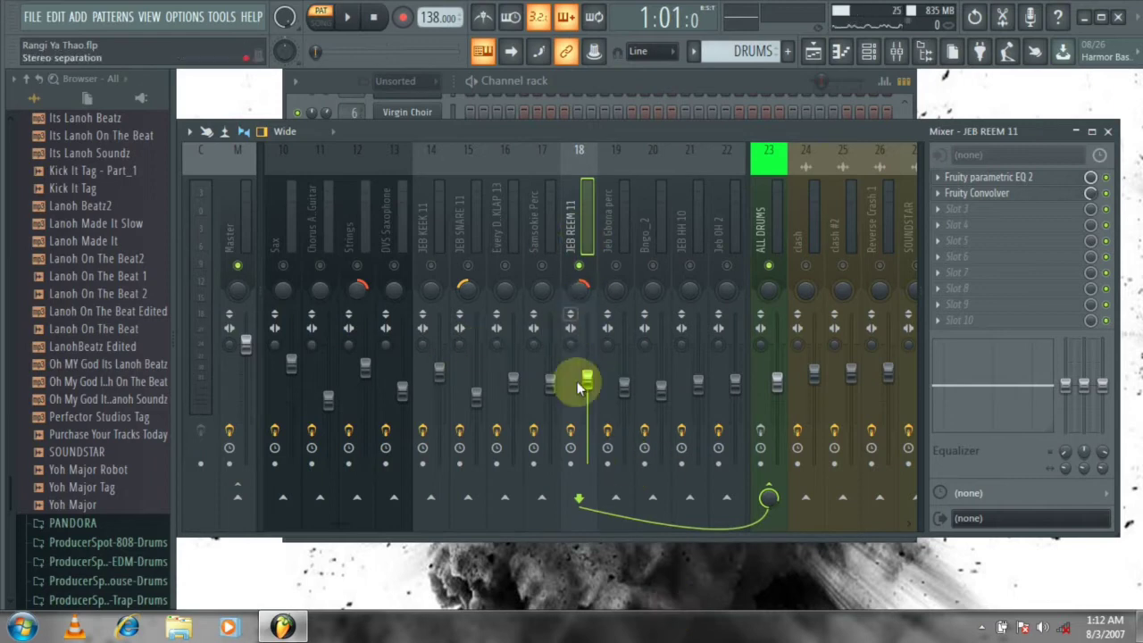
pyautogui.click(579, 266)
pyautogui.click(573, 432)
pyautogui.press('space')
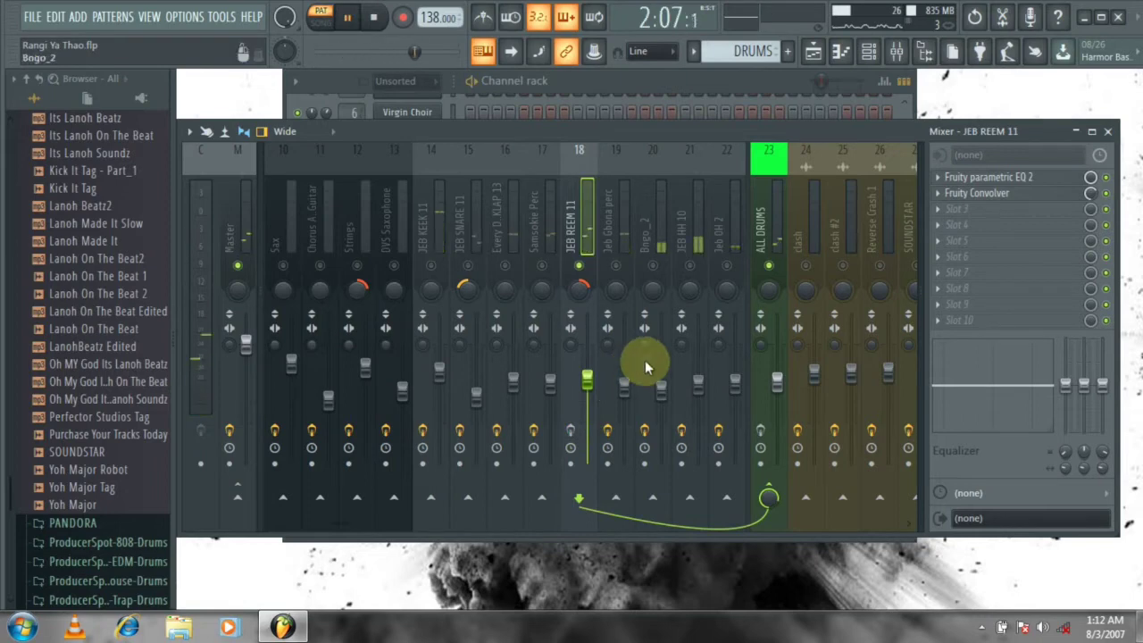
pyautogui.press('space')
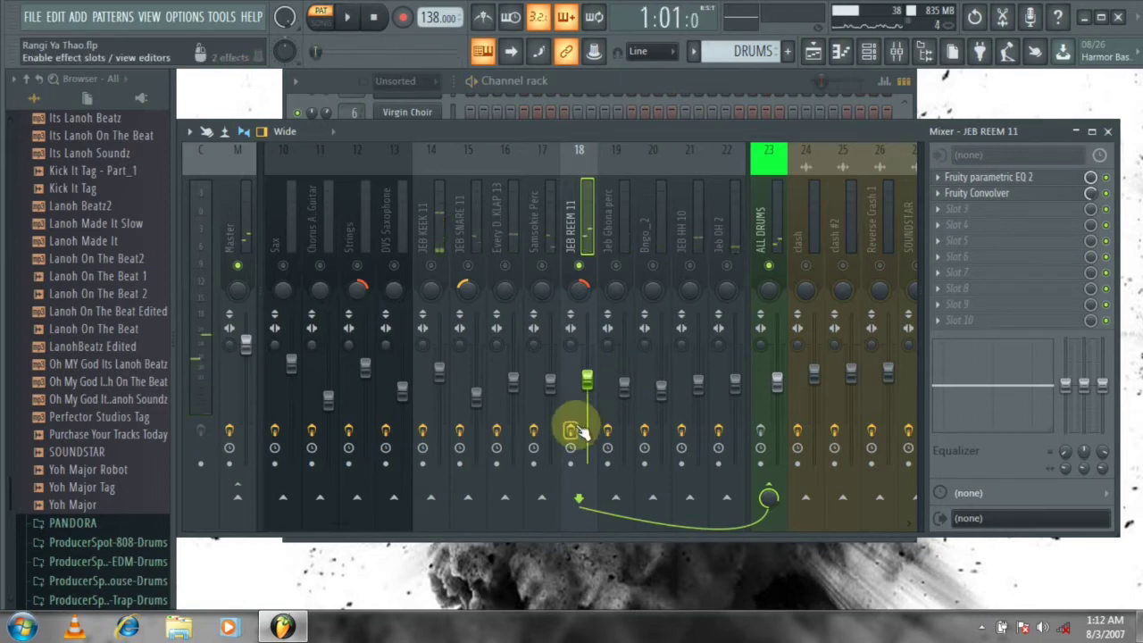
# Examine the JEB REEM 11 track's Fruity parametric EQ 2 and Fruity Convolver, and play the soloed track with its effects on.
pyautogui.click(1036, 176)
pyautogui.moveTo(666, 287); pyautogui.dragTo(665, 231)
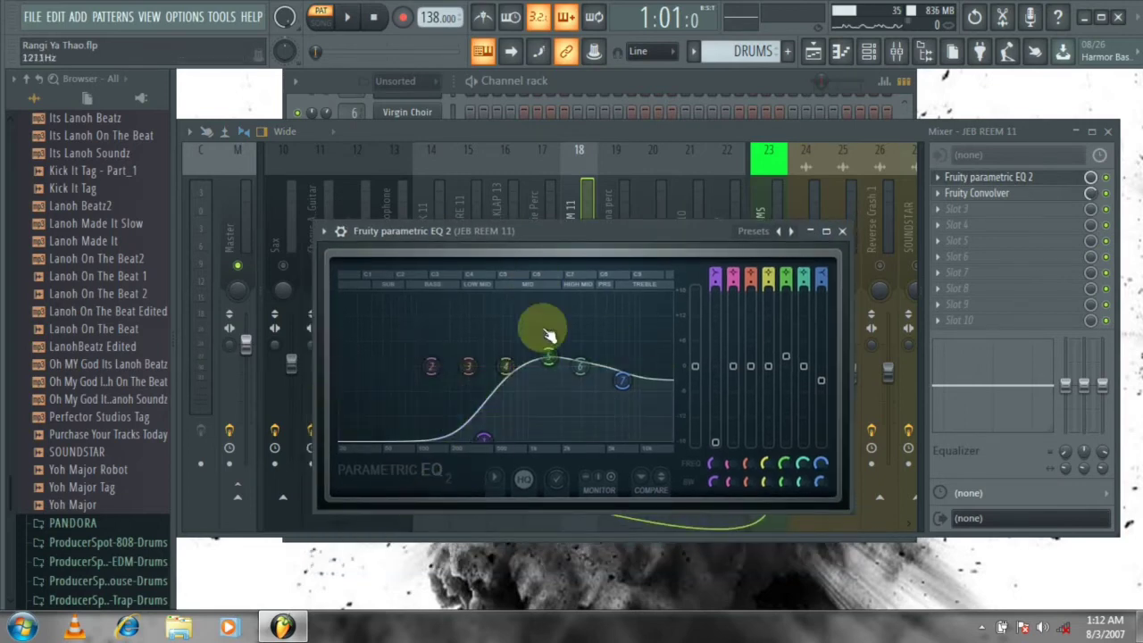
pyautogui.click(842, 231)
pyautogui.click(974, 193)
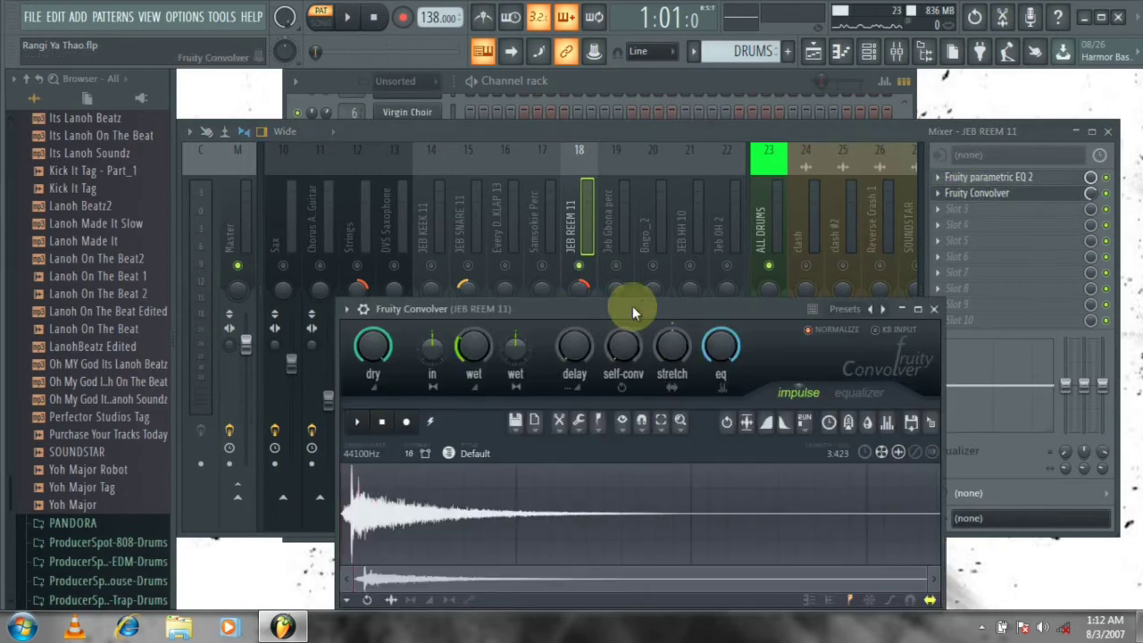
pyautogui.moveTo(633, 306); pyautogui.dragTo(625, 247)
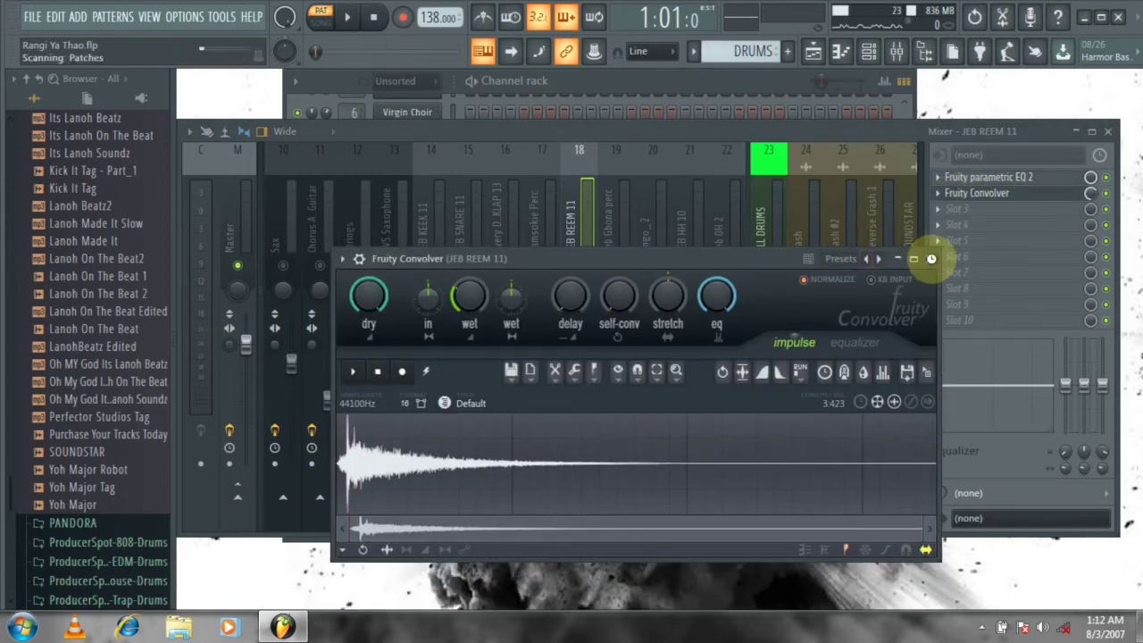
pyautogui.click(932, 259)
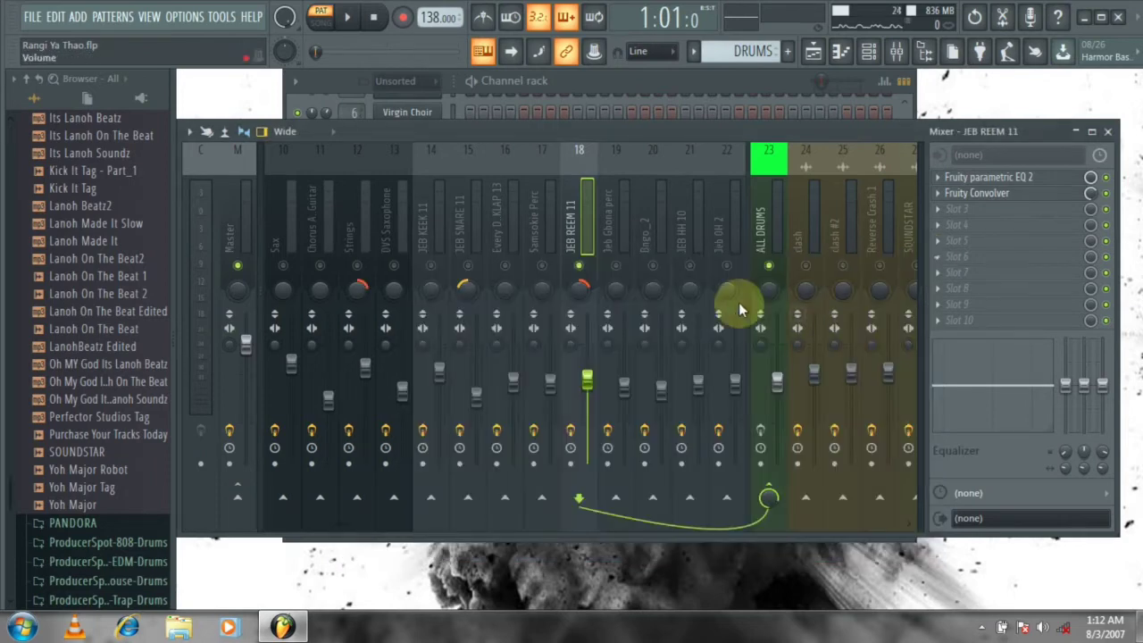
pyautogui.press('space')
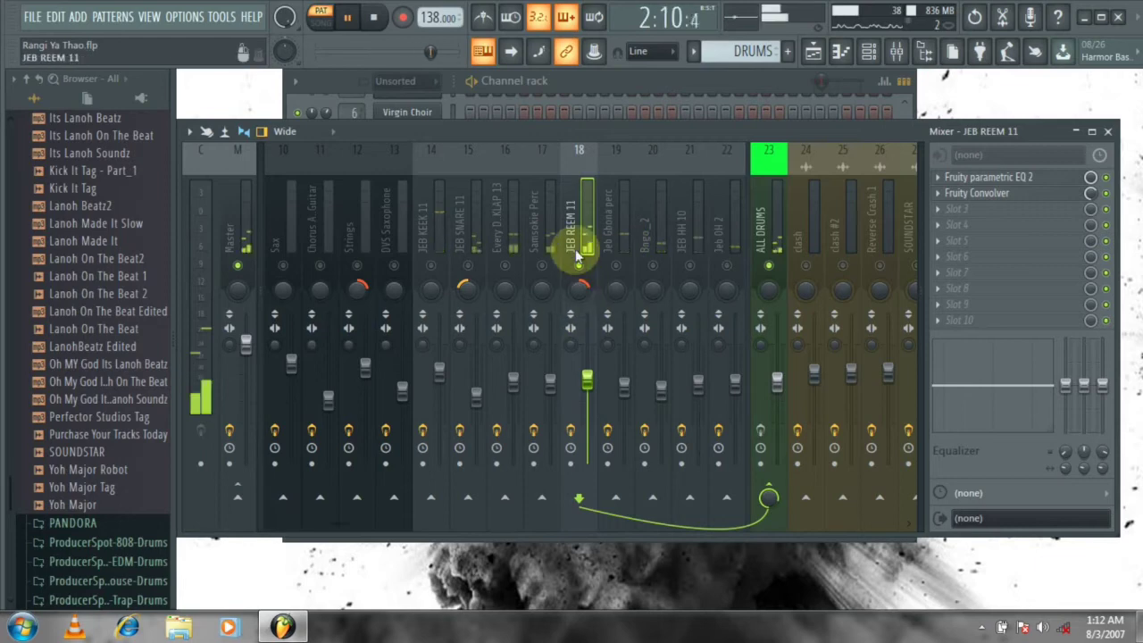
# Play the JEB SNARE 11 track together with the soloed JEB REEM 11 track, and mute the snare again.
pyautogui.click(469, 266)
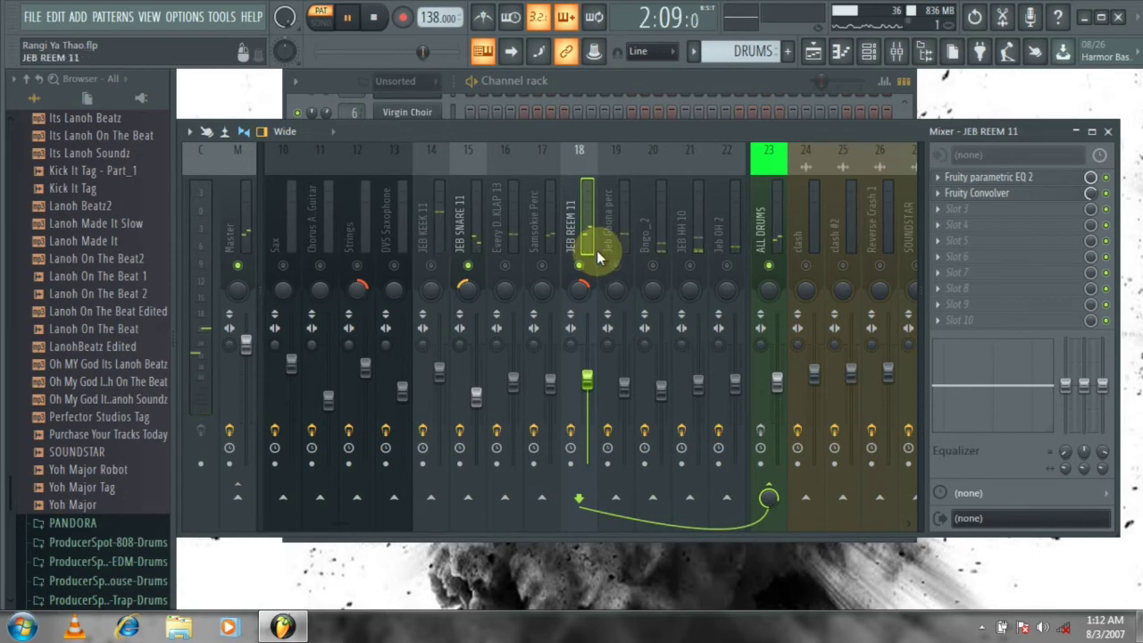
pyautogui.click(467, 265)
pyautogui.press('space')
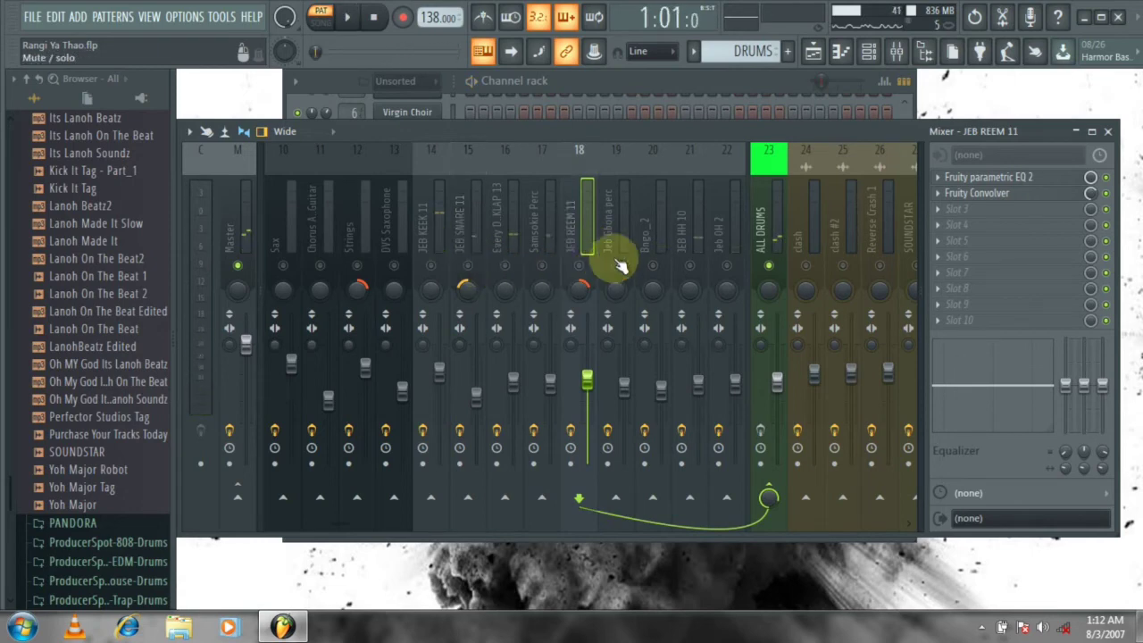
# Solo and select the Jeb Gbona perc track, play it, and examine its Fruity parametric EQ 2 and Fruity Convolver.
pyautogui.click(614, 216)
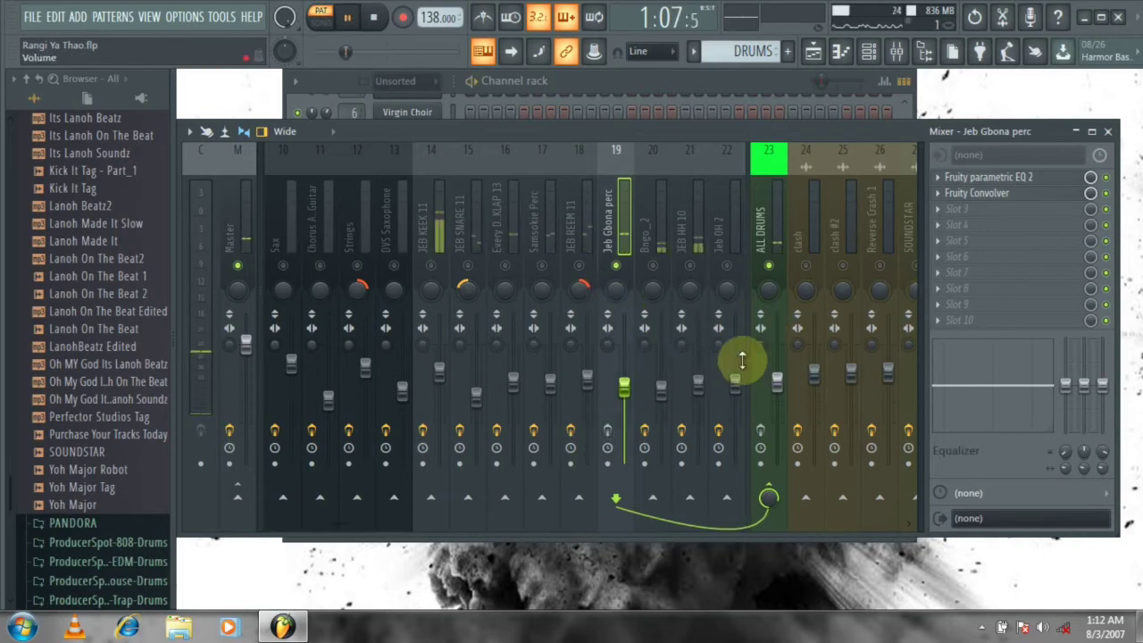
pyautogui.press('space')
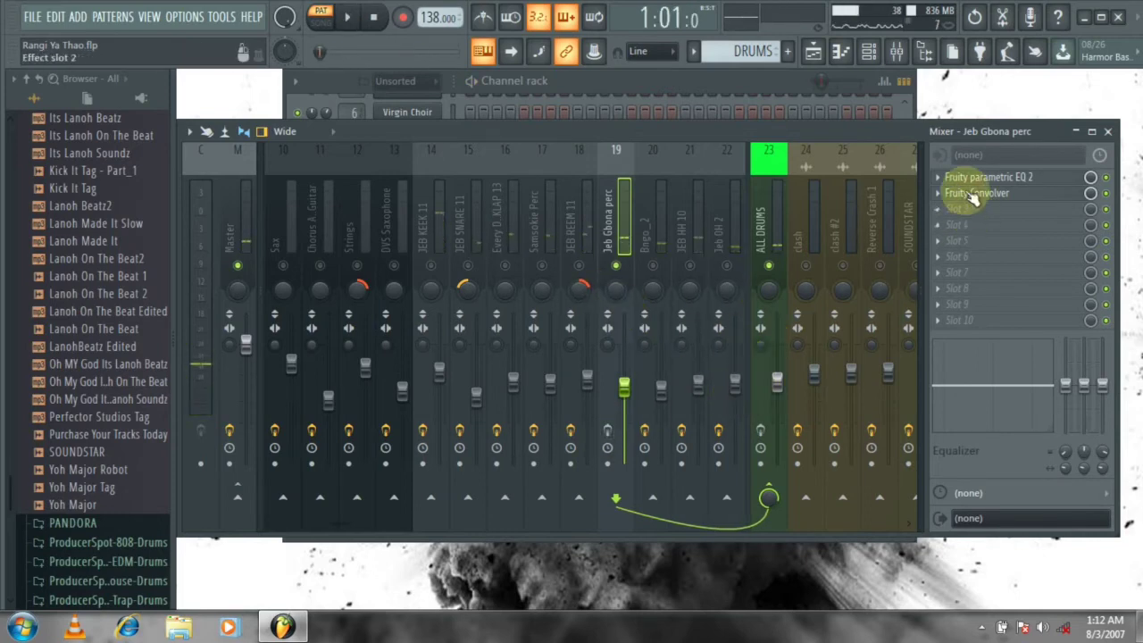
pyautogui.click(973, 178)
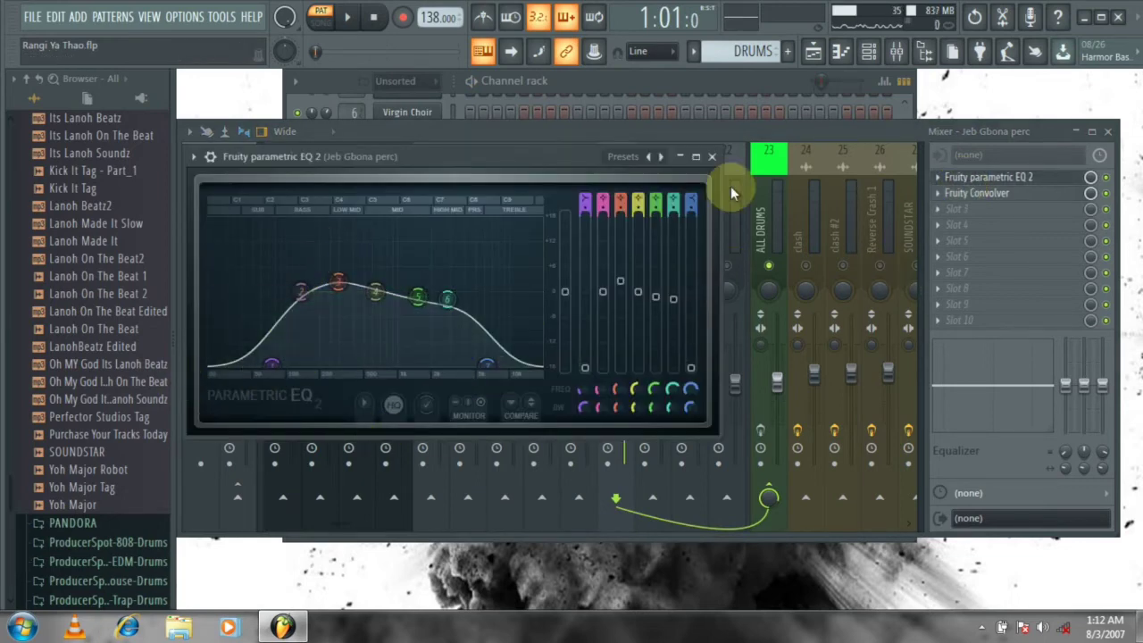
pyautogui.click(712, 157)
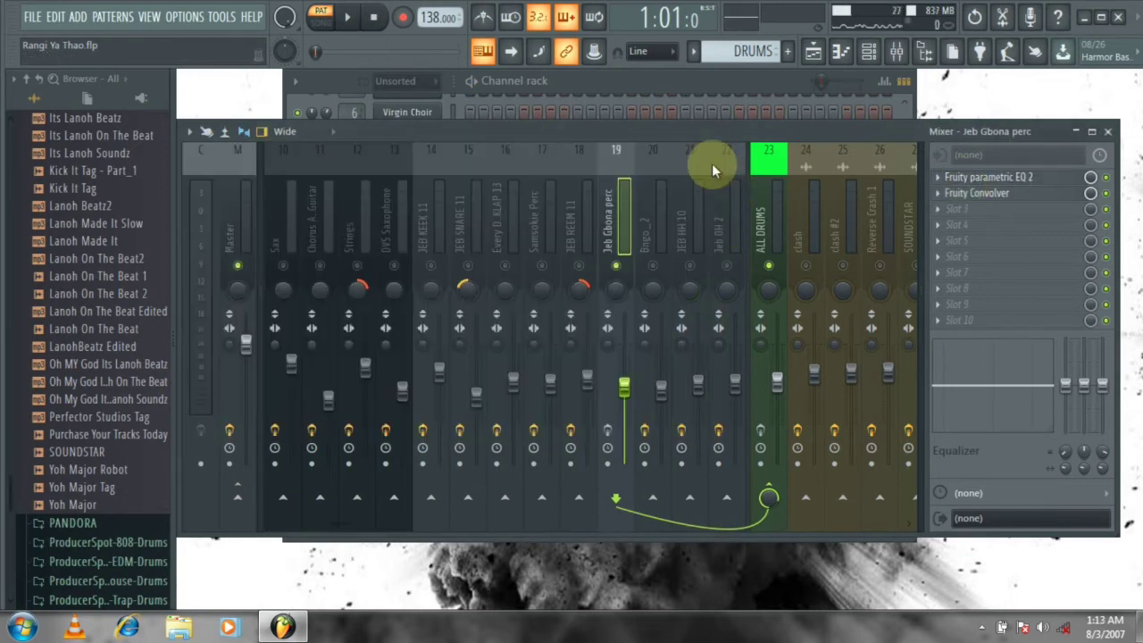
pyautogui.click(979, 193)
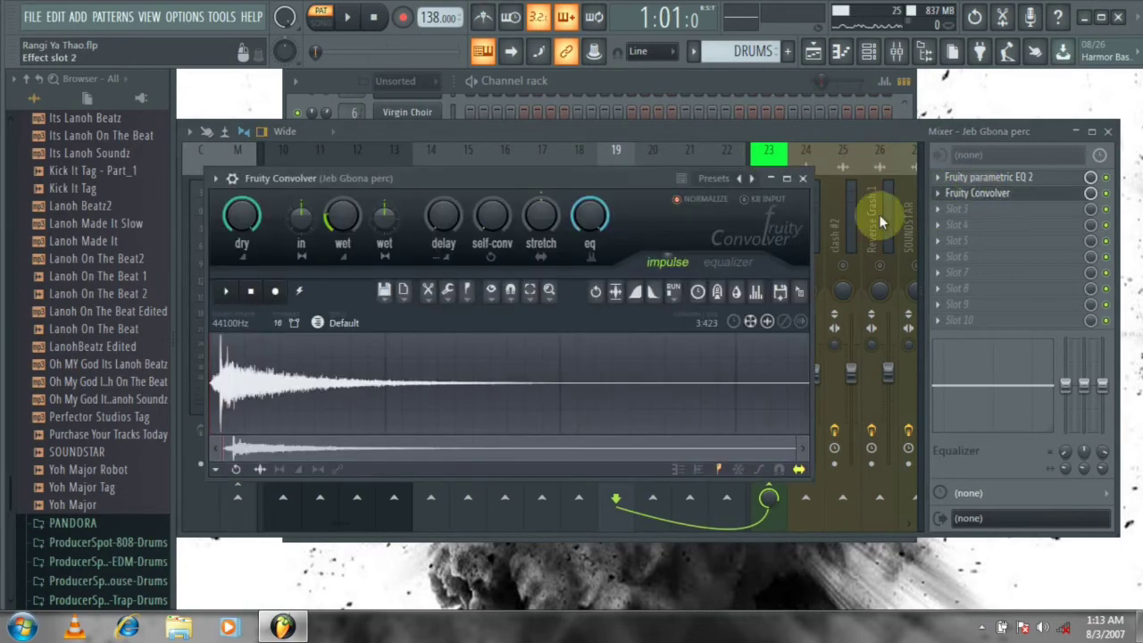
pyautogui.click(803, 178)
pyautogui.press('space')
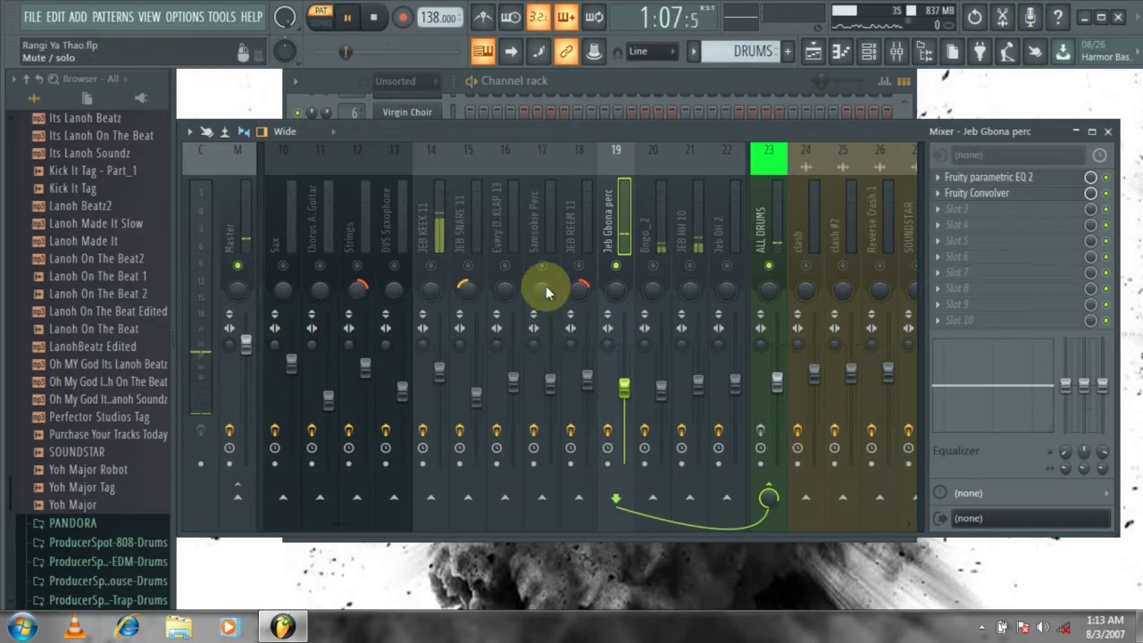
pyautogui.press('space')
# Solo and select the Bngo_2 track, play it, and examine its Fruity parametric EQ 2 and Fruity Convolver.
pyautogui.click(616, 265)
pyautogui.click(648, 228)
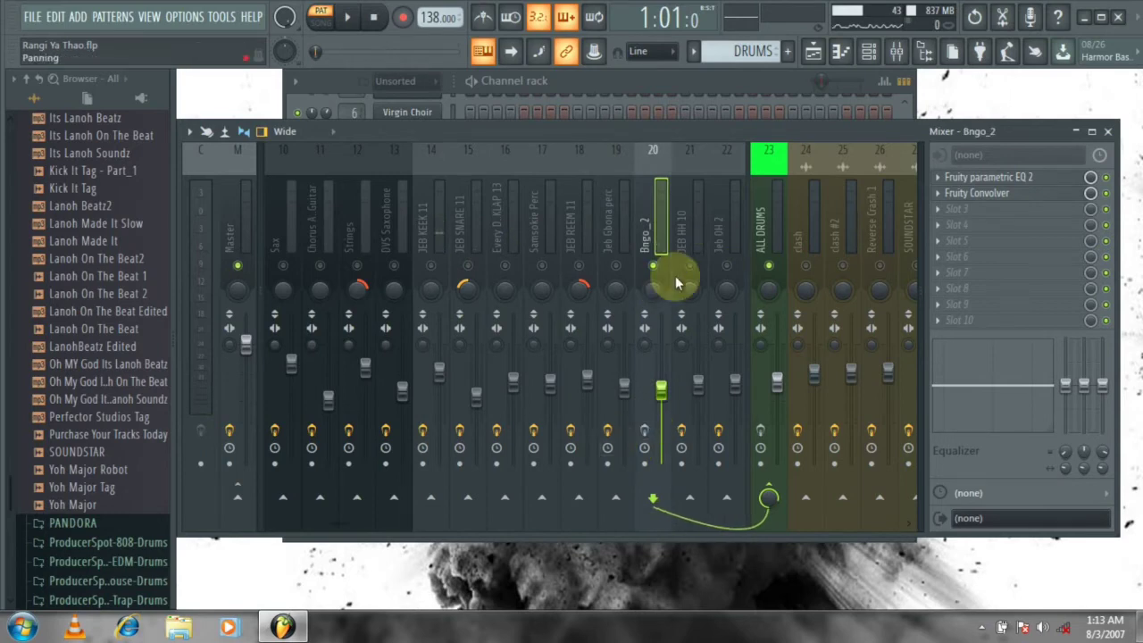
pyautogui.press('space')
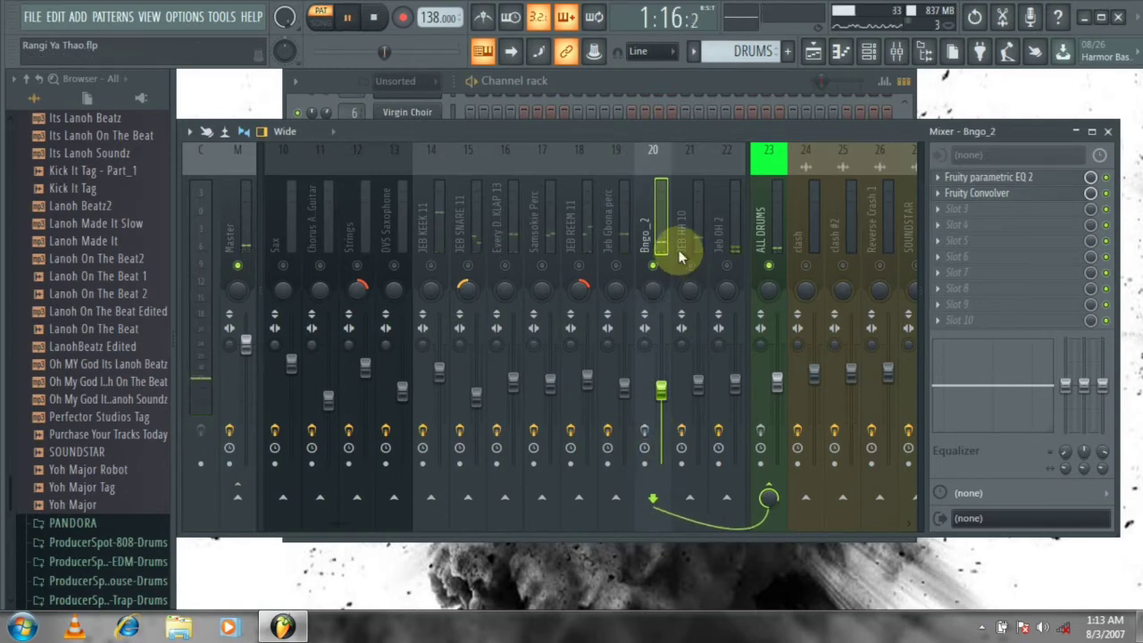
pyautogui.press('space')
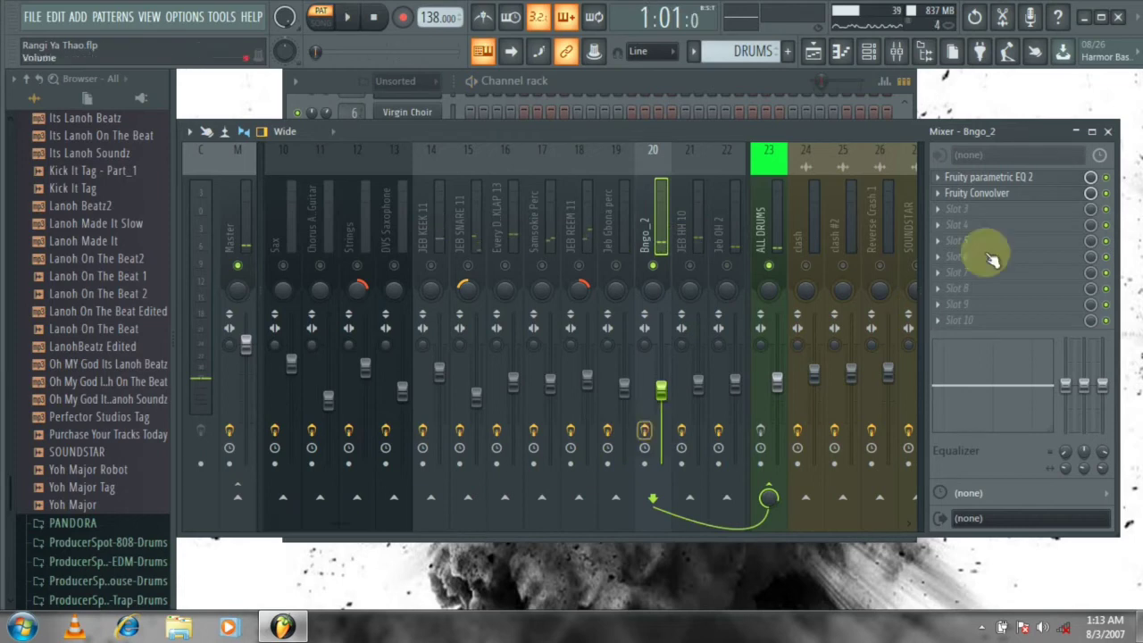
pyautogui.click(982, 178)
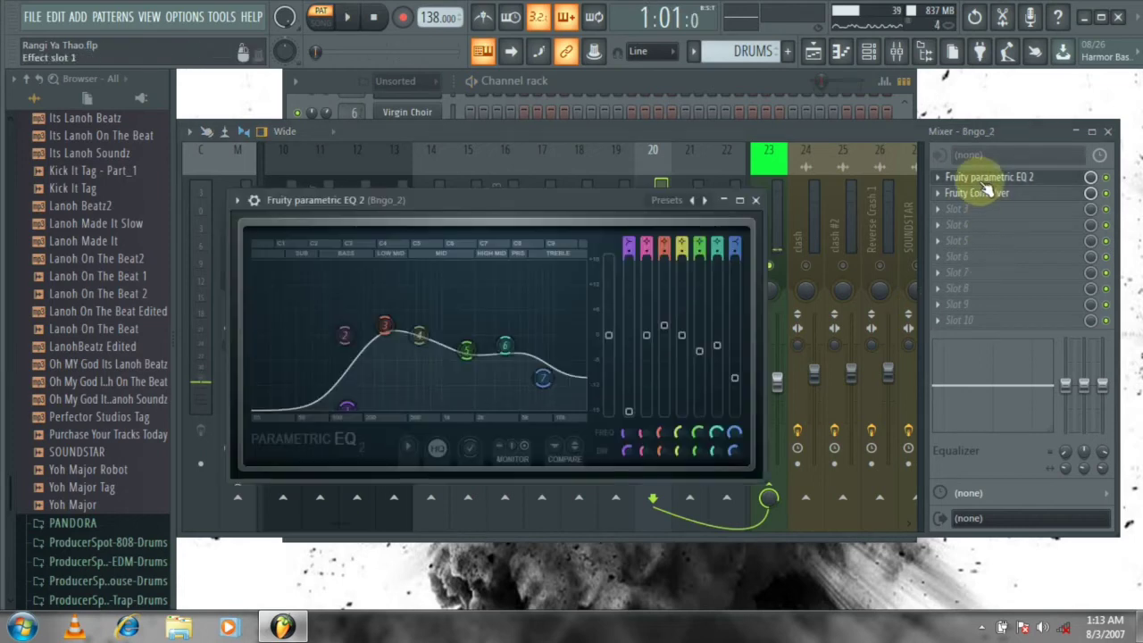
pyautogui.click(757, 201)
pyautogui.click(983, 194)
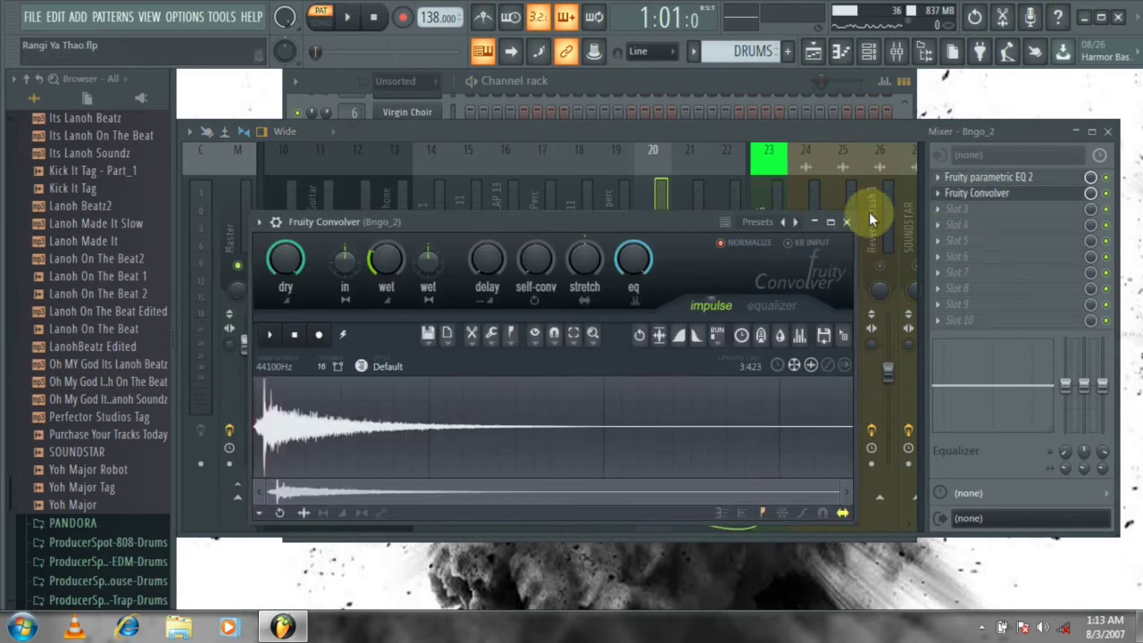
pyautogui.click(849, 223)
pyautogui.press('space')
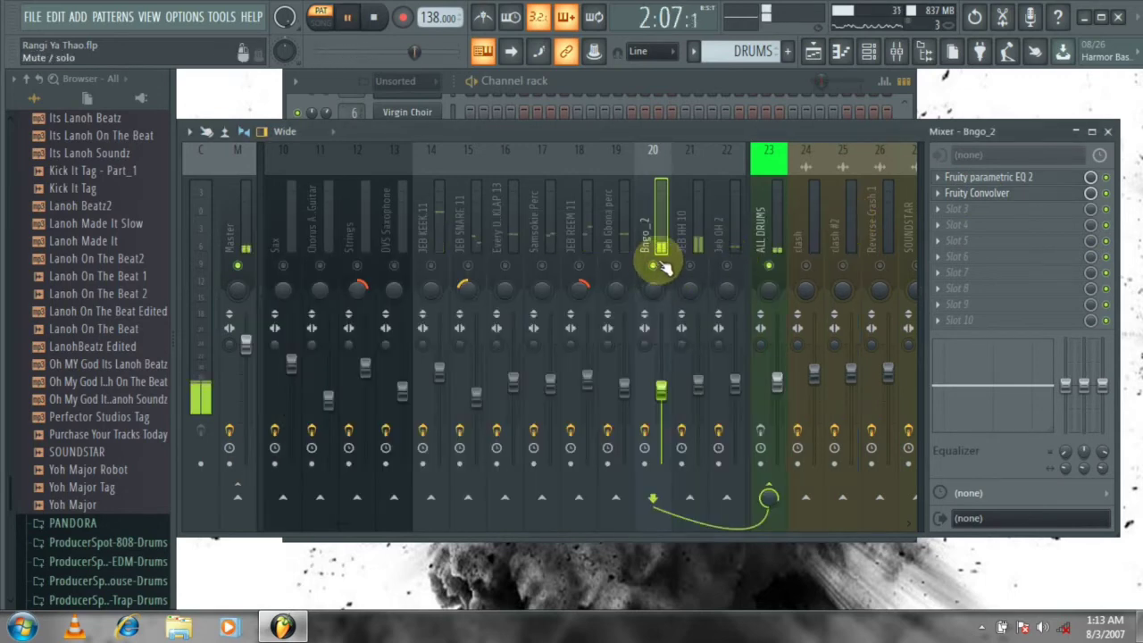
pyautogui.press('space')
# Solo and select the JEB HH 10 track, examine its Fruity parametric EQ 2 and Fruity Convolver, and play it.
pyautogui.click(688, 254)
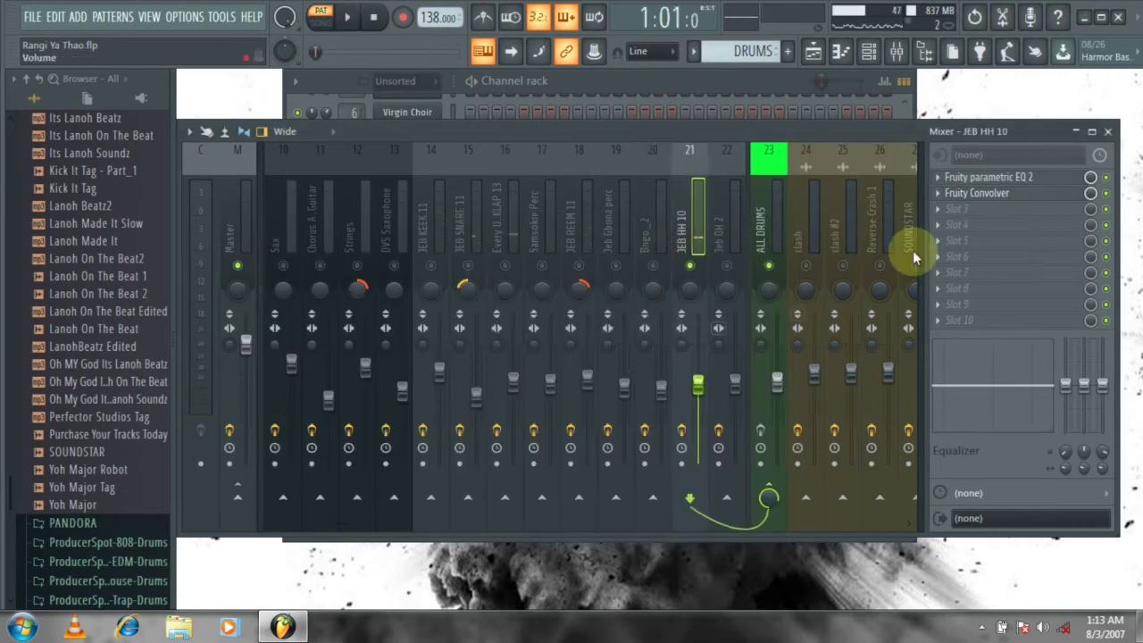
pyautogui.click(968, 179)
pyautogui.moveTo(498, 446); pyautogui.dragTo(557, 414)
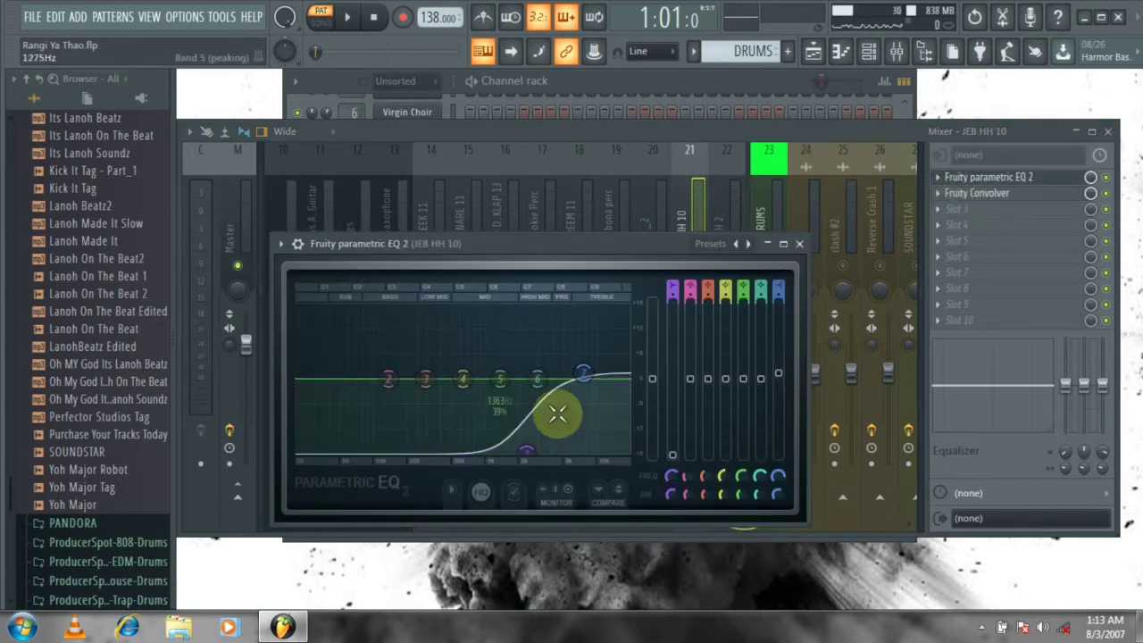
pyautogui.click(799, 246)
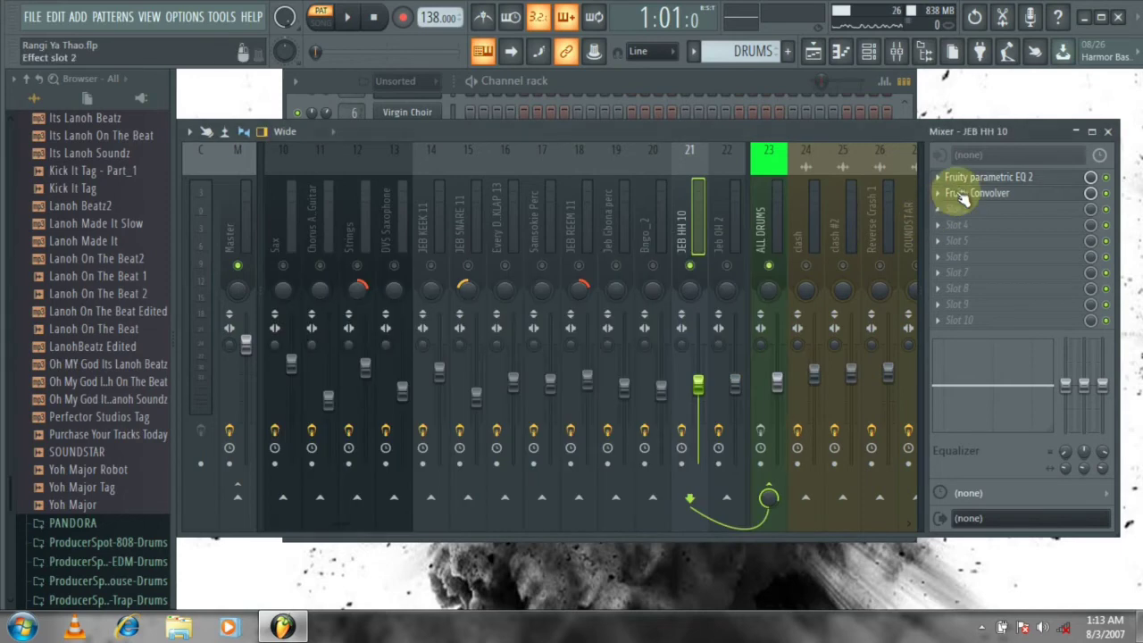
pyautogui.click(969, 193)
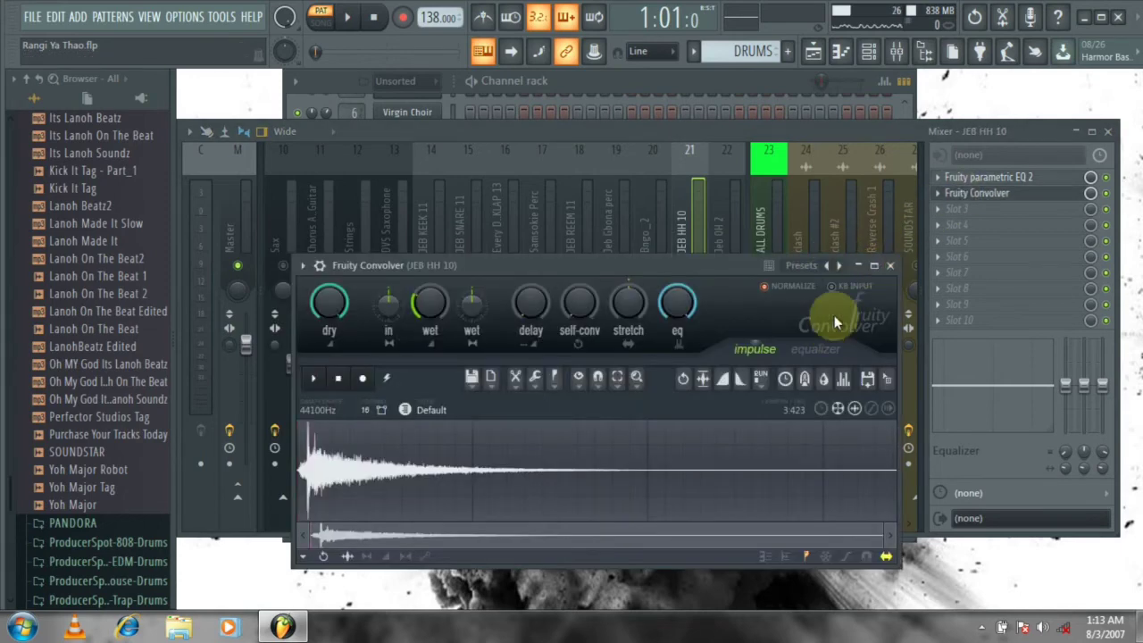
pyautogui.click(890, 266)
pyautogui.press('space')
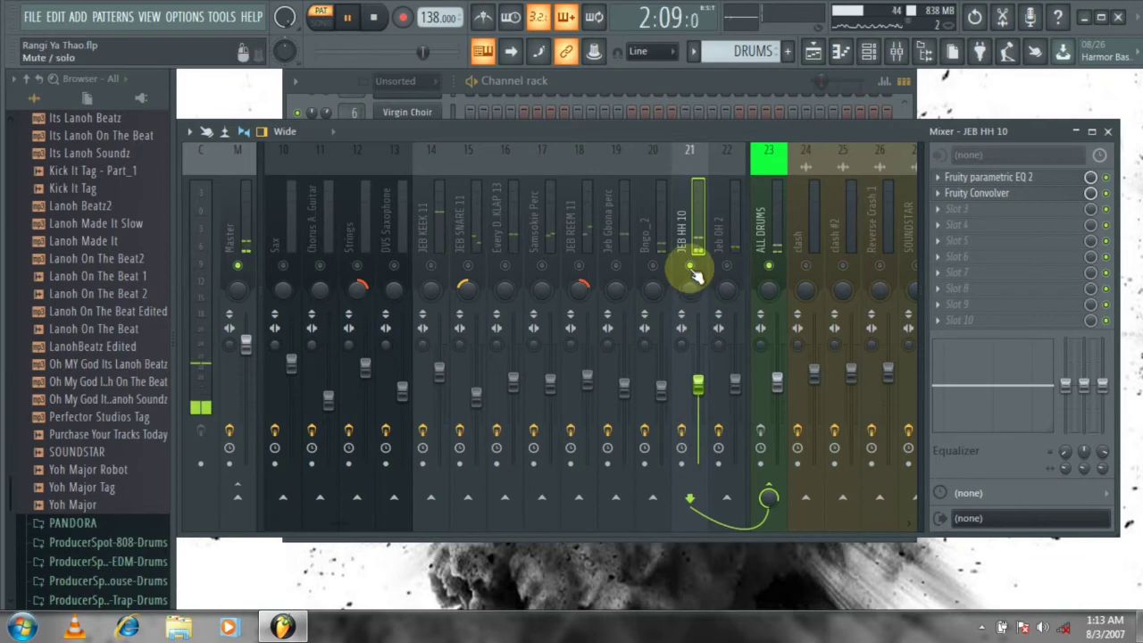
# Solo and select the Jeb OH 2 track, examine its two Fruity parametric EQ 2 instances and Fruity Convolver, and play it.
pyautogui.rightClick(728, 265)
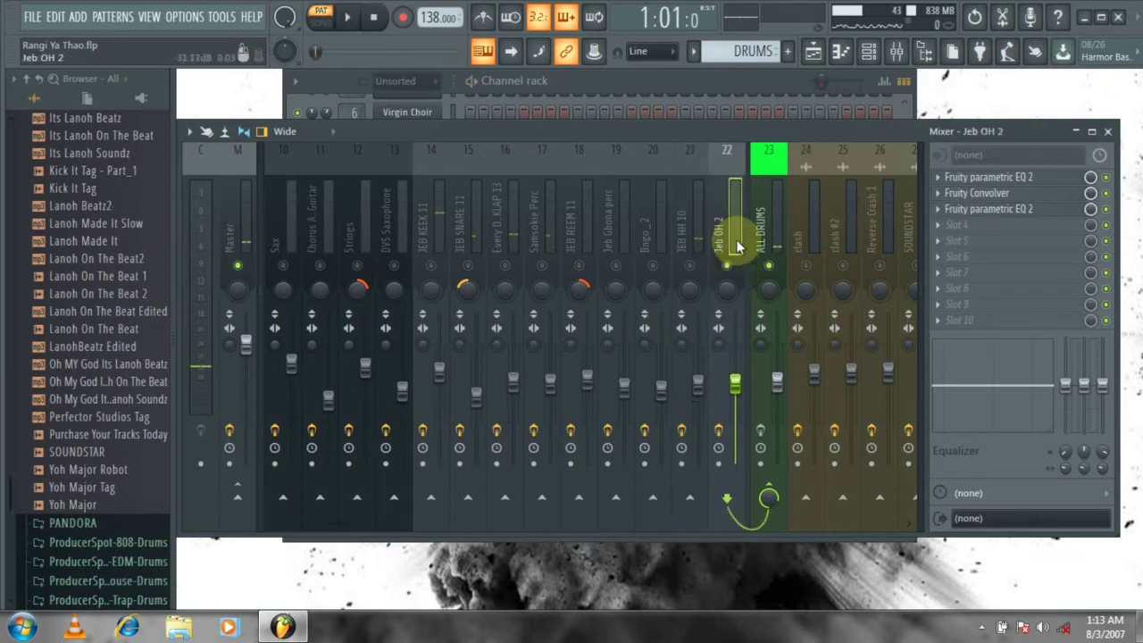
pyautogui.click(954, 177)
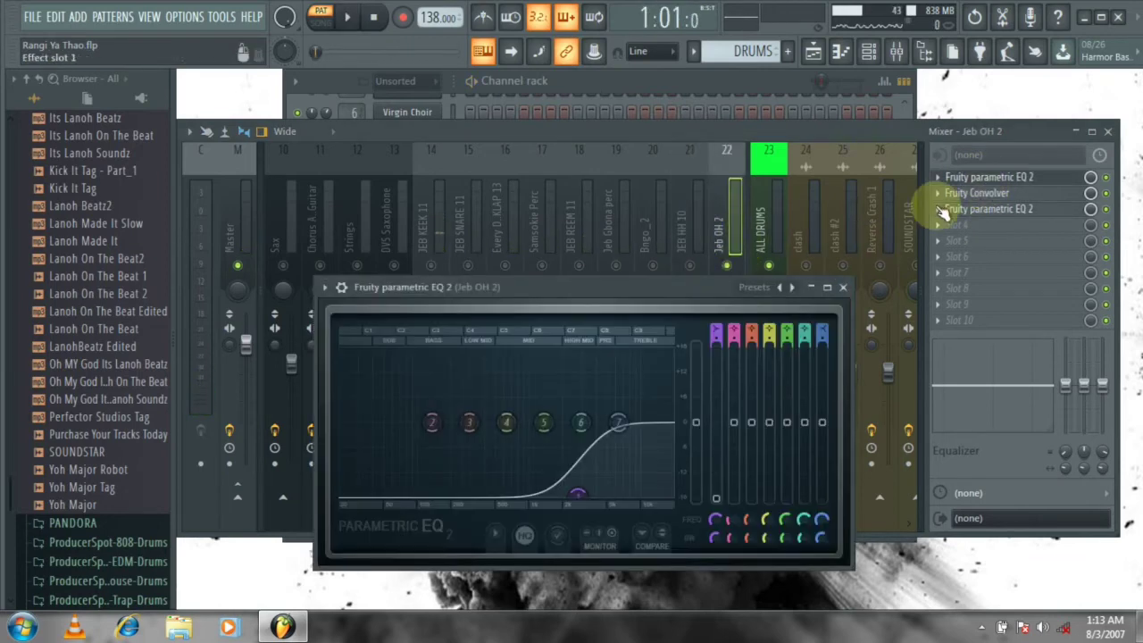
pyautogui.click(842, 287)
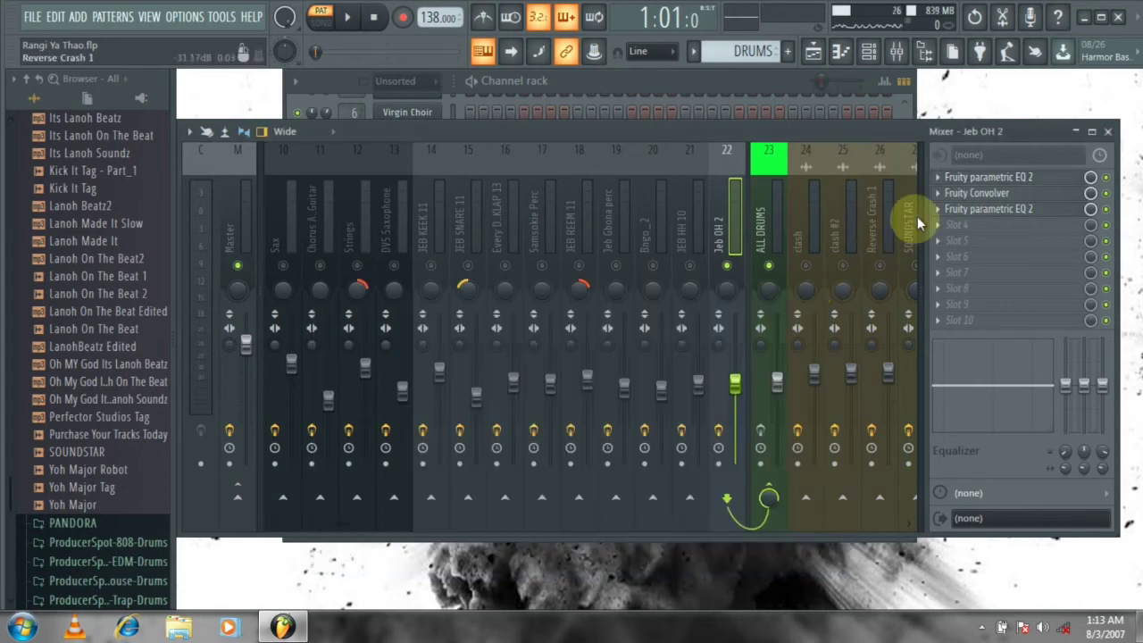
pyautogui.click(962, 198)
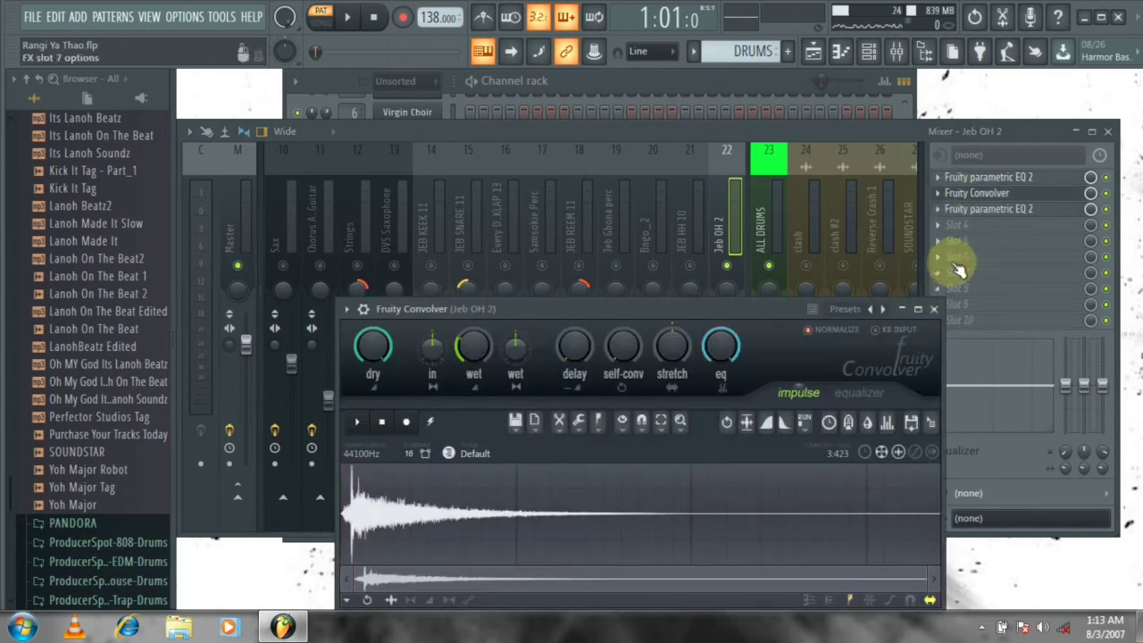
pyautogui.click(933, 310)
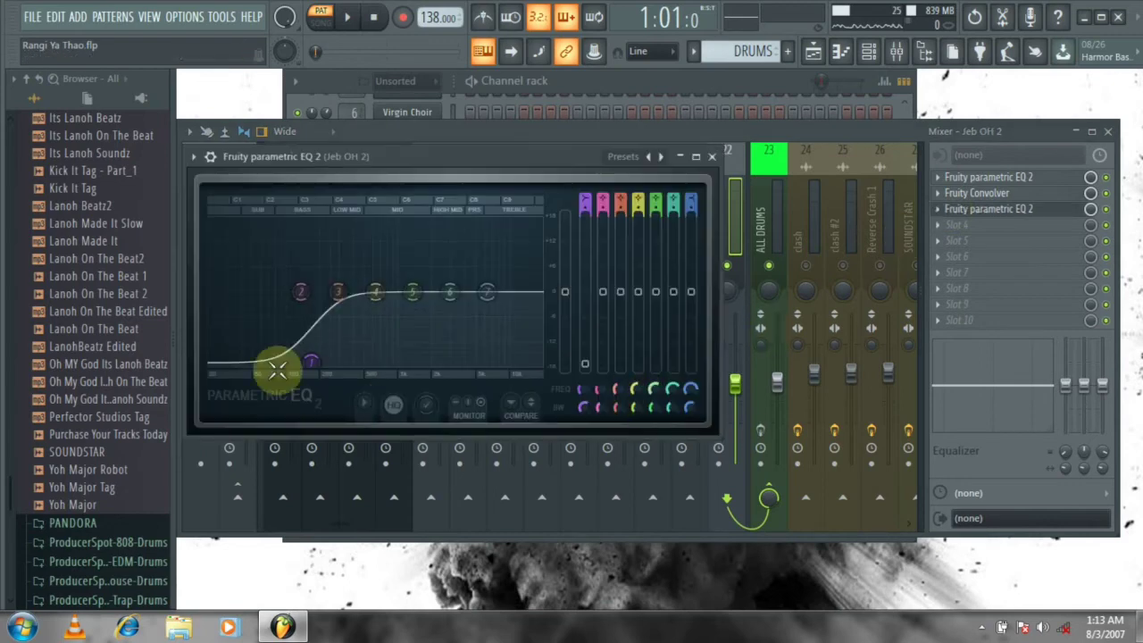
pyautogui.click(713, 157)
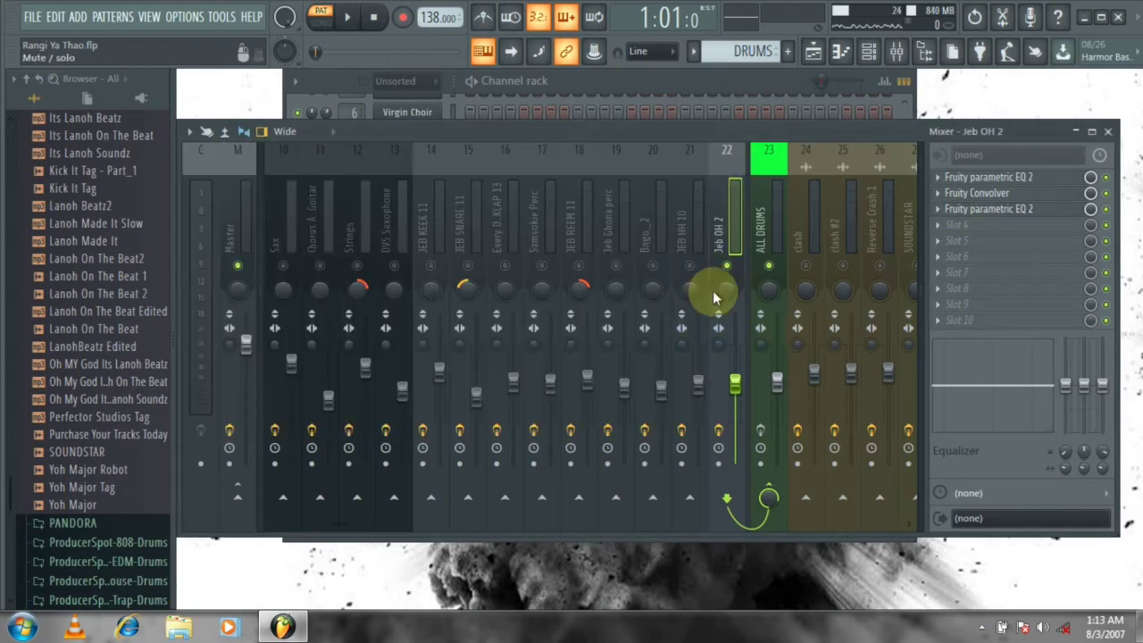
pyautogui.press('space')
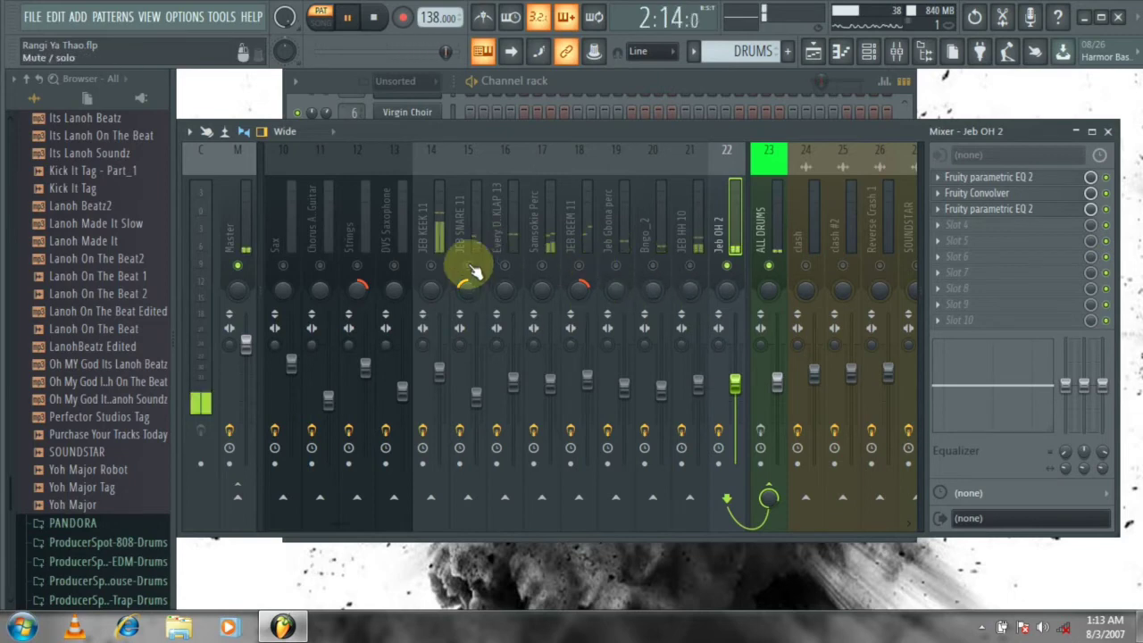
pyautogui.press('space')
# Unmute the remaining drum tracks from JEB KEEK 11 through JEB HH 10 alongside Jeb OH 2.
pyautogui.click(430, 266)
pyautogui.click(467, 266)
pyautogui.click(505, 266)
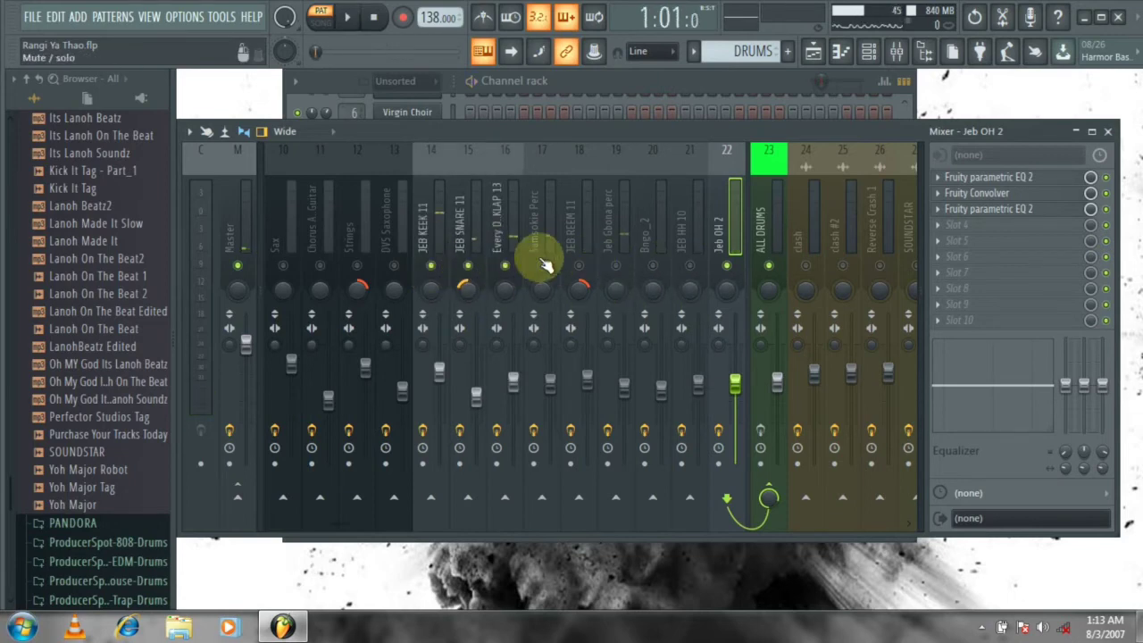
pyautogui.click(541, 267)
pyautogui.click(615, 266)
pyautogui.click(578, 267)
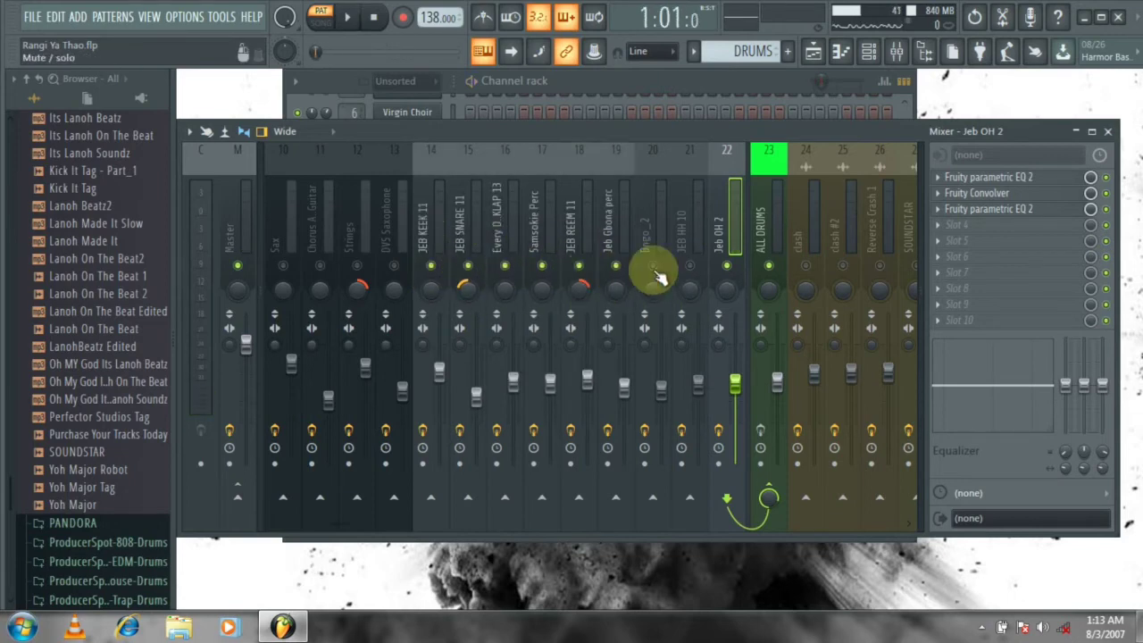
pyautogui.click(653, 266)
pyautogui.click(689, 266)
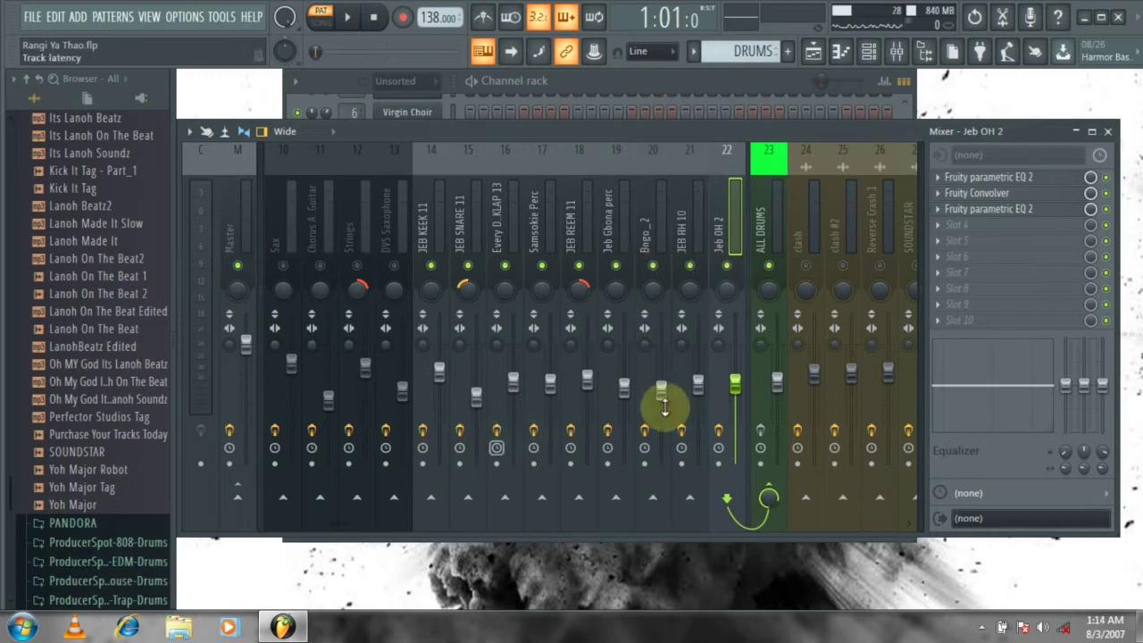
# Disable the effect slots on all drum tracks from JEB KEEK 11 through Jeb OH 2, and play the drums without effects.
pyautogui.click(718, 430)
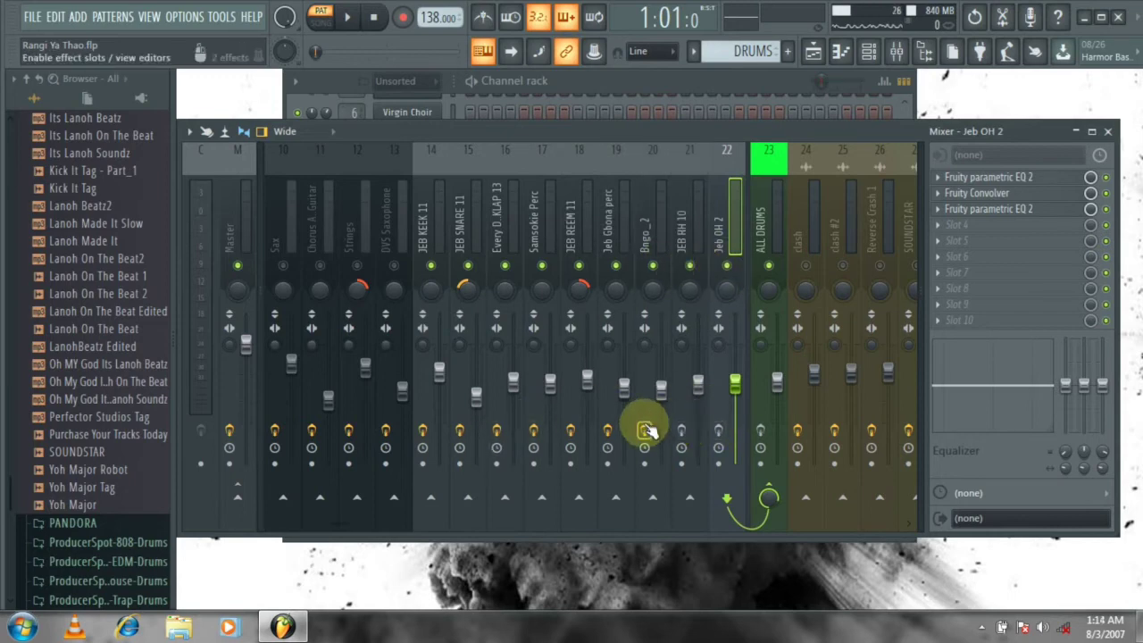
pyautogui.click(570, 430)
pyautogui.click(607, 430)
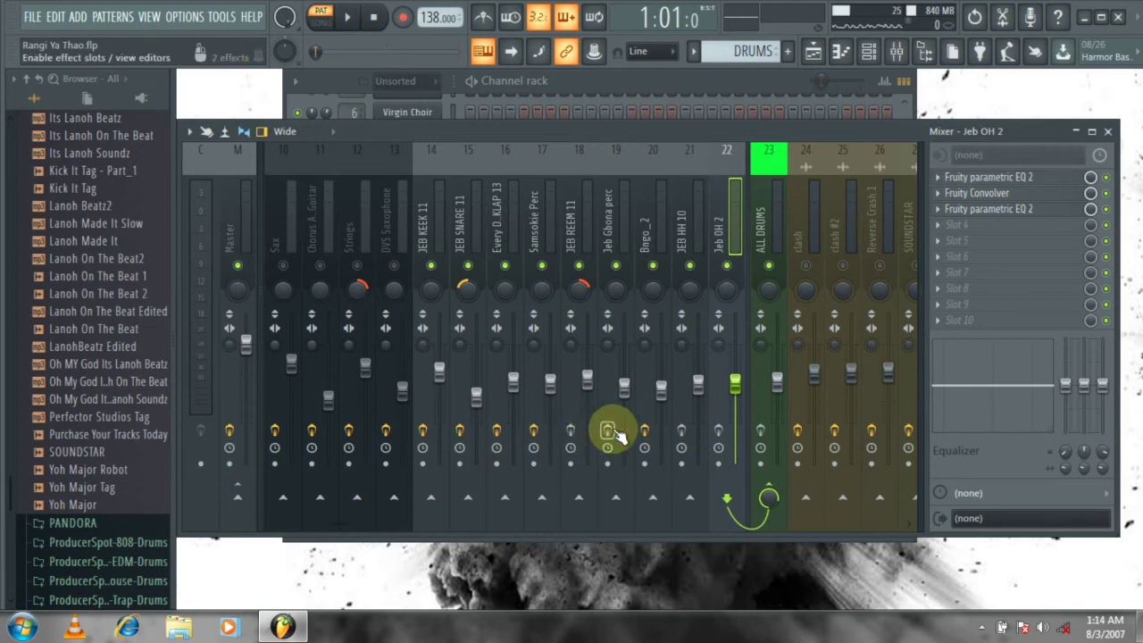
pyautogui.click(644, 431)
pyautogui.click(681, 431)
pyautogui.click(534, 431)
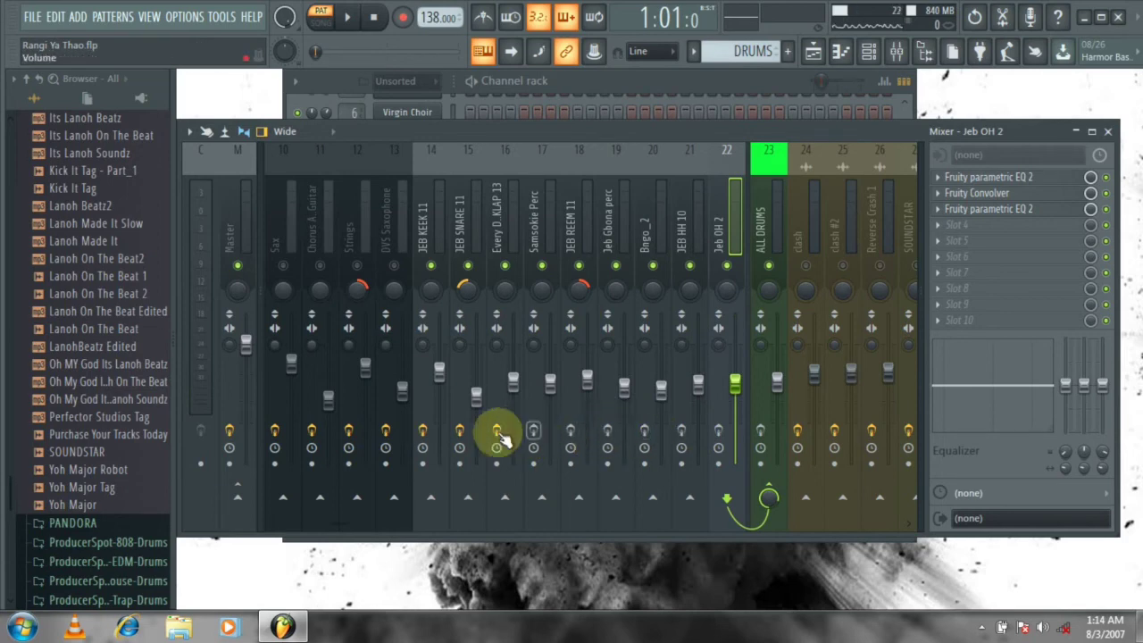
pyautogui.click(497, 431)
pyautogui.click(469, 427)
pyautogui.click(459, 433)
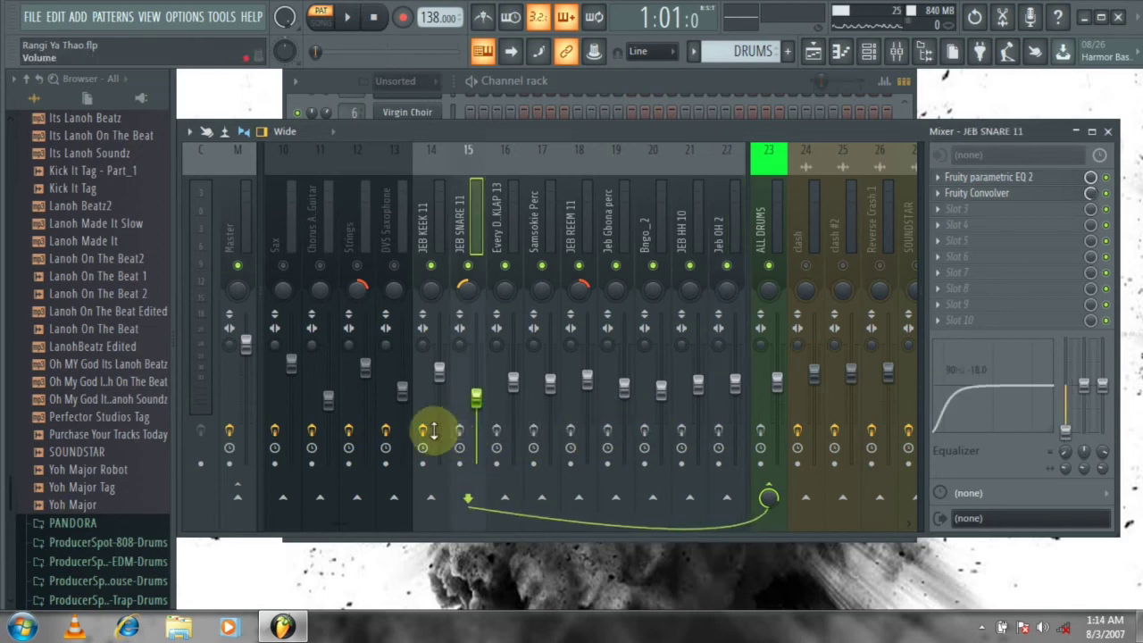
pyautogui.click(425, 430)
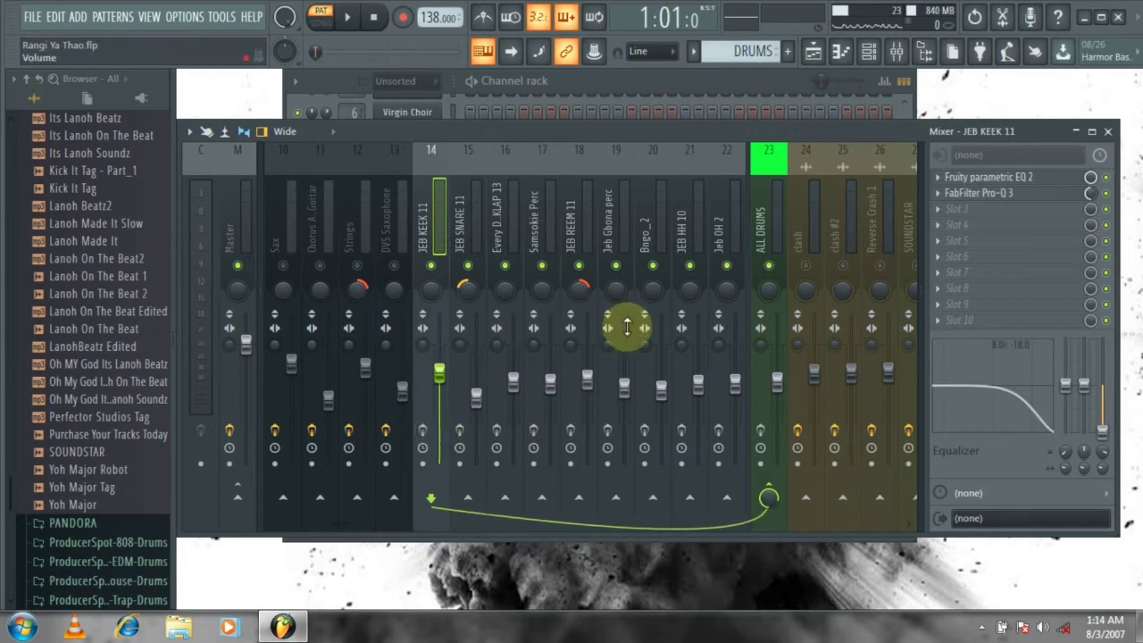
pyautogui.press('space')
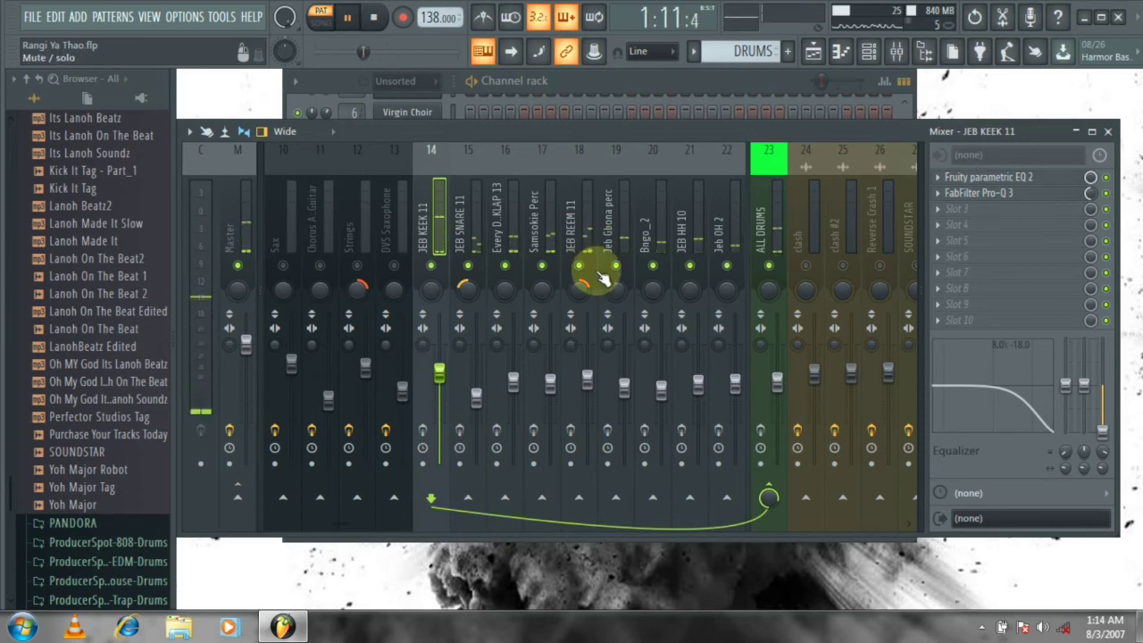
# Stop playback, re-enable the effect slots on the drum tracks through Jeb OH 2, and play the drums with effects.
pyautogui.press('space')
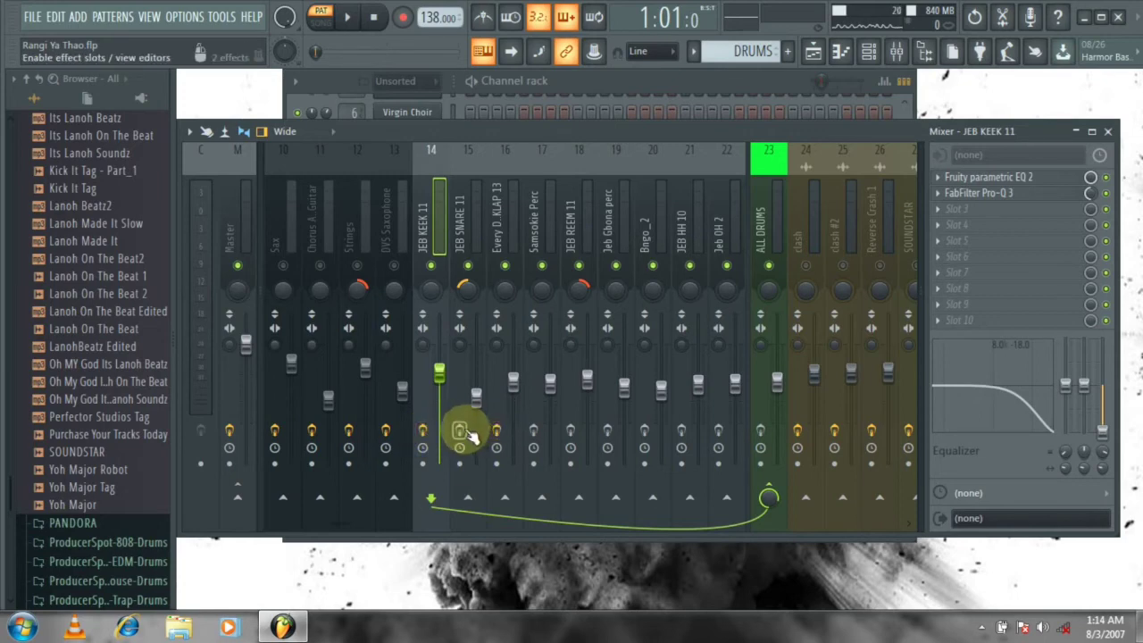
pyautogui.click(533, 432)
pyautogui.click(570, 431)
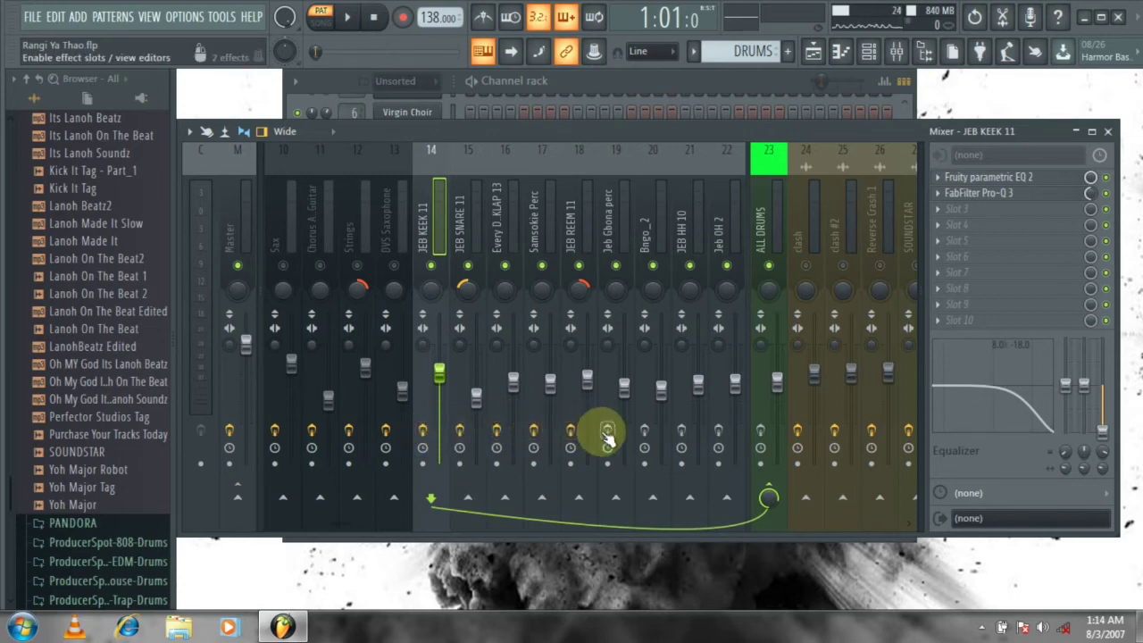
pyautogui.click(607, 432)
pyautogui.click(644, 432)
pyautogui.click(681, 432)
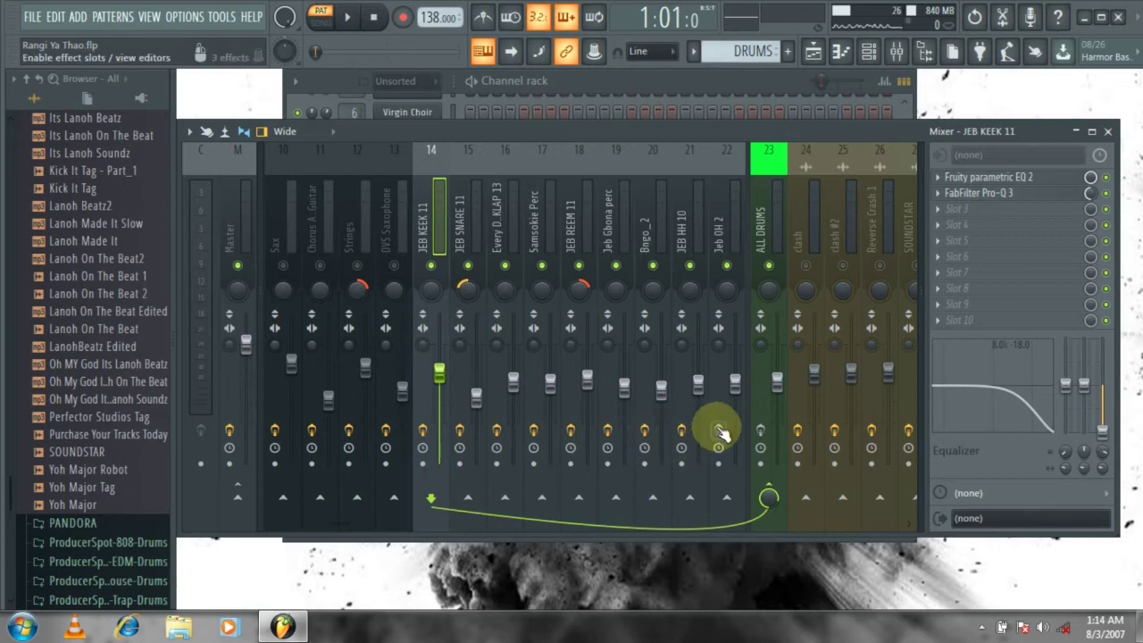
pyautogui.click(719, 432)
pyautogui.press('space')
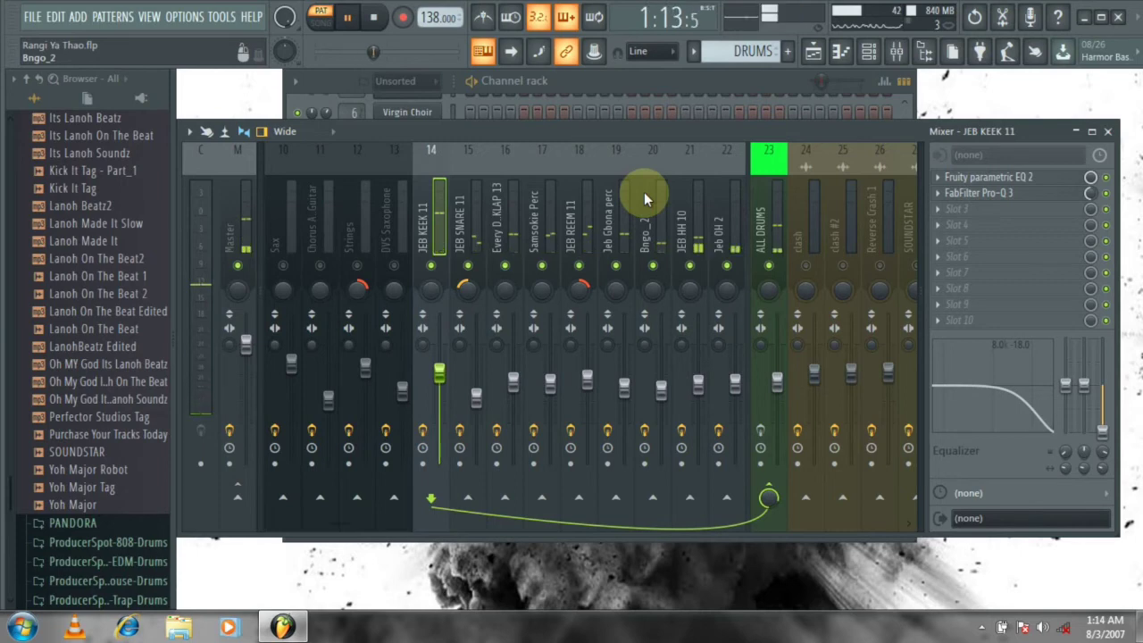
pyautogui.press('space')
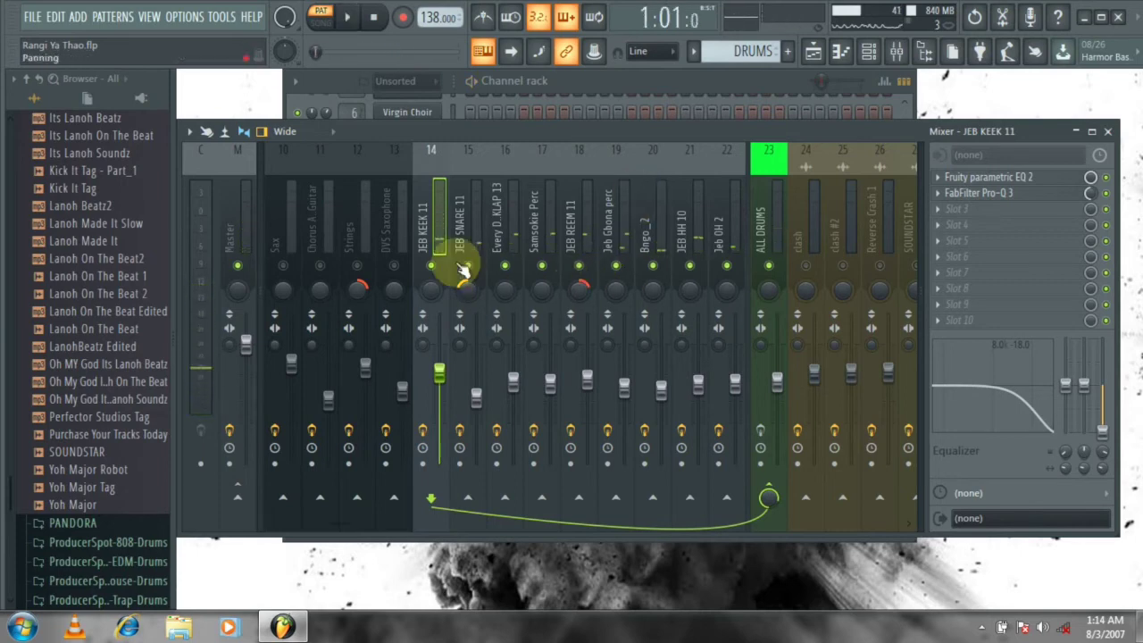
# Switch off CamelCrusher on the ALL DRUMS track, and route tracks JEB KEEK 11 through Jeb OH 2 to that track only.
pyautogui.click(774, 213)
pyautogui.click(1106, 177)
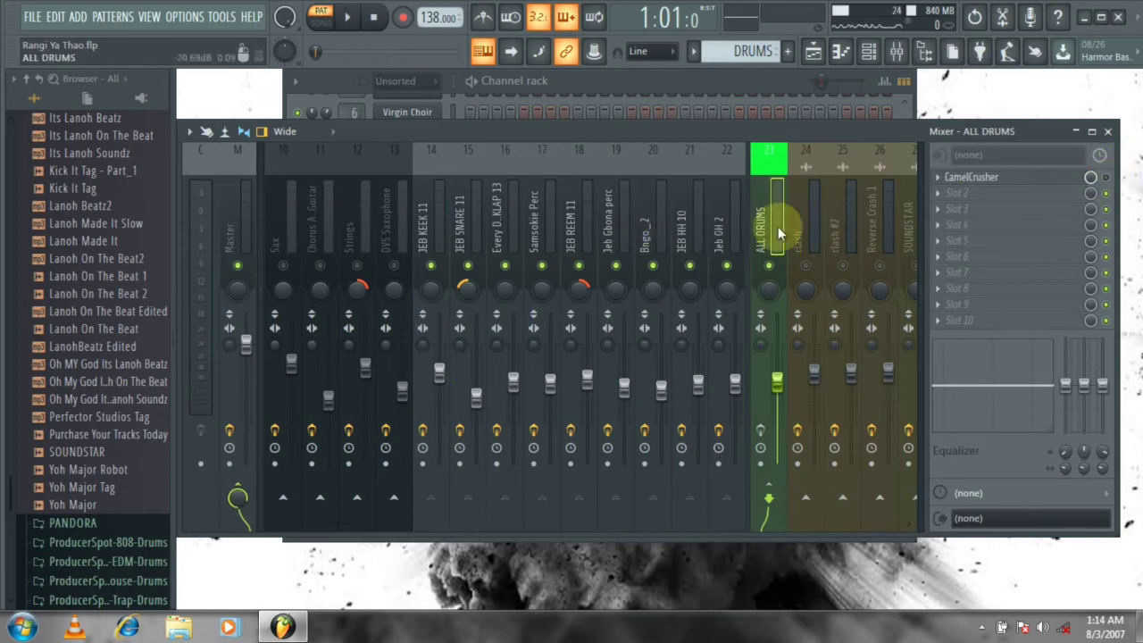
pyautogui.click(437, 211)
pyautogui.moveTo(462, 215); pyautogui.dragTo(727, 225)
pyautogui.rightClick(767, 491)
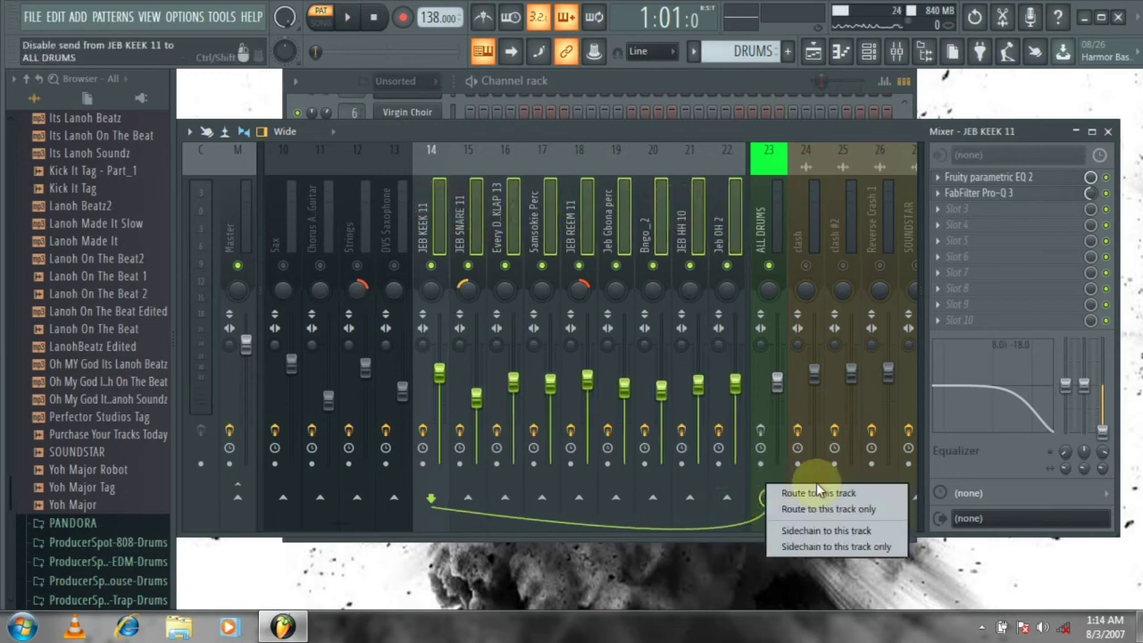
pyautogui.click(847, 509)
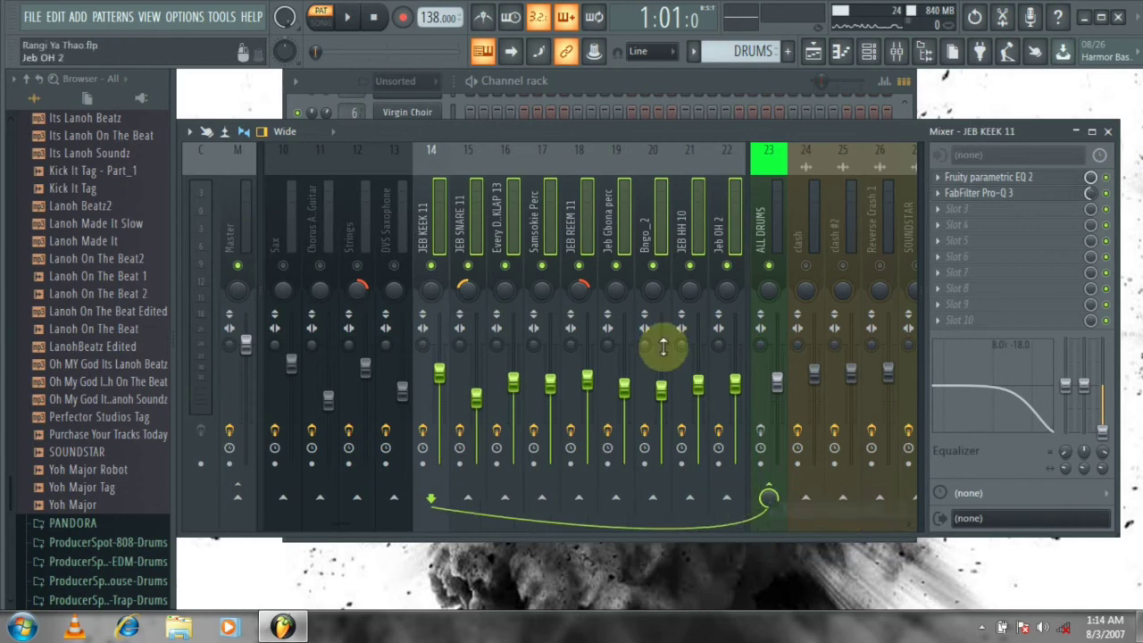
# Open CamelCrusher on the ALL DRUMS track, choose the British Clean preset, and close the plugin.
pyautogui.click(764, 205)
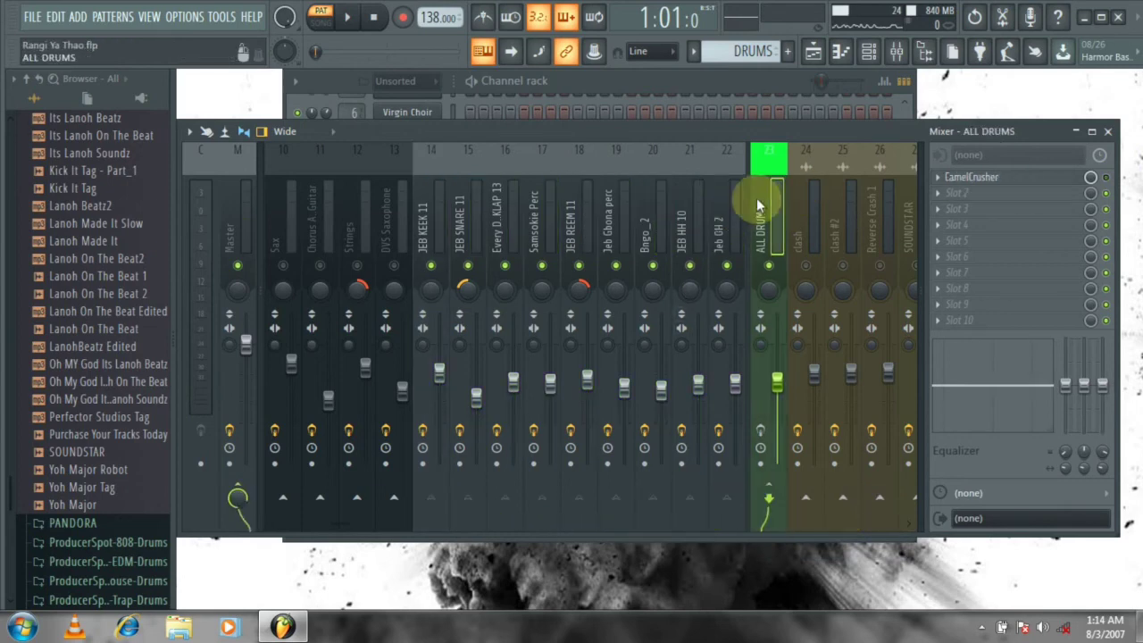
pyautogui.click(982, 178)
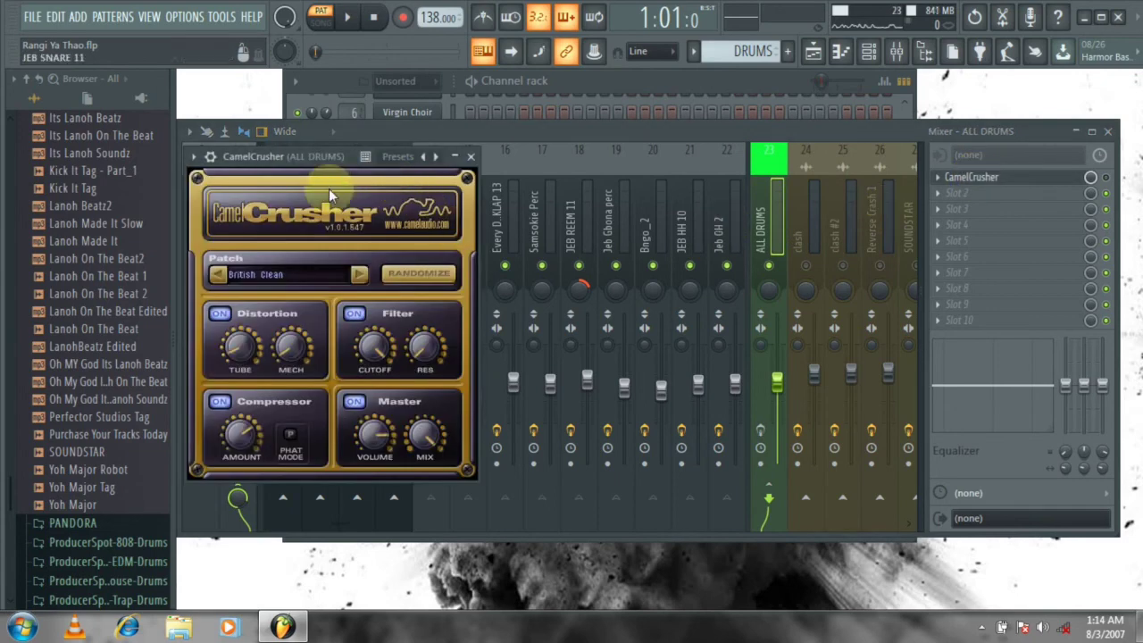
pyautogui.click(303, 276)
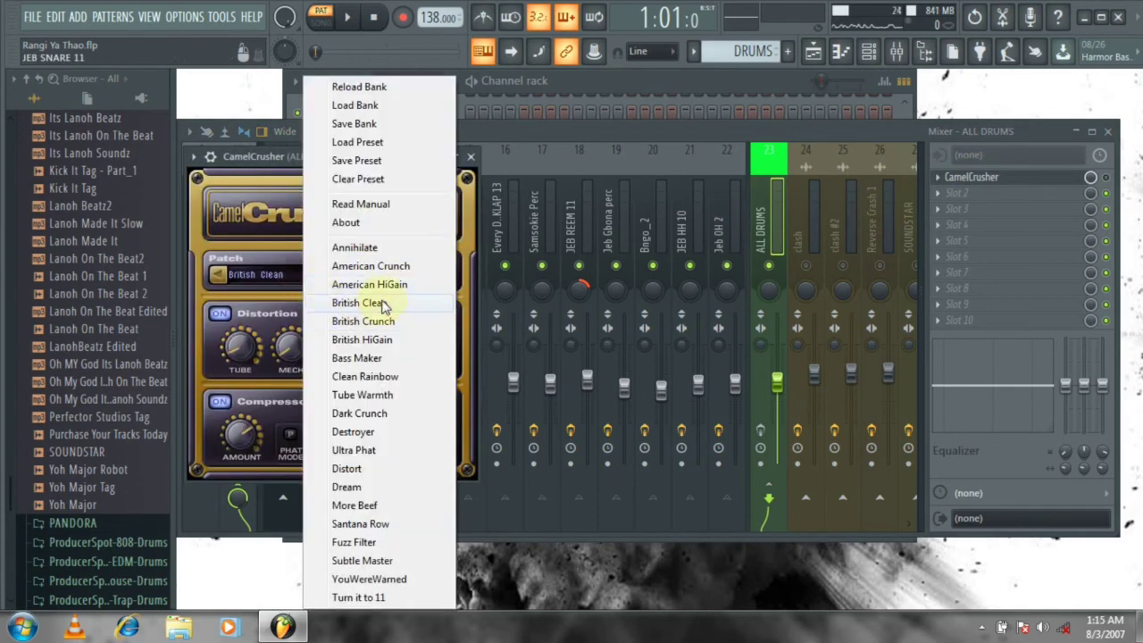
pyautogui.click(375, 305)
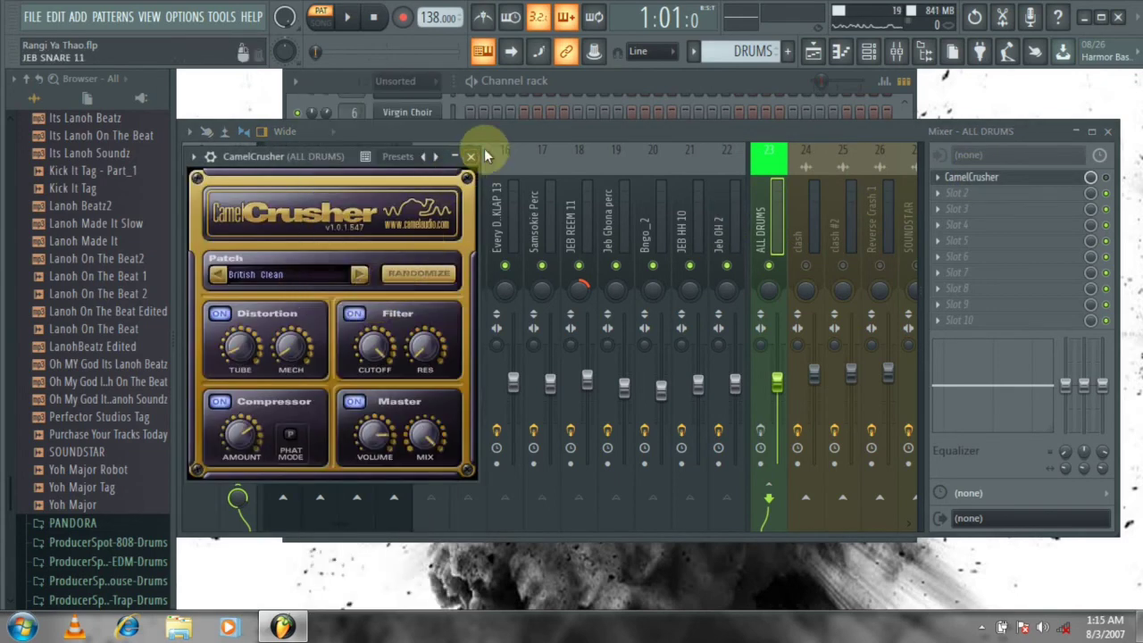
pyautogui.click(472, 158)
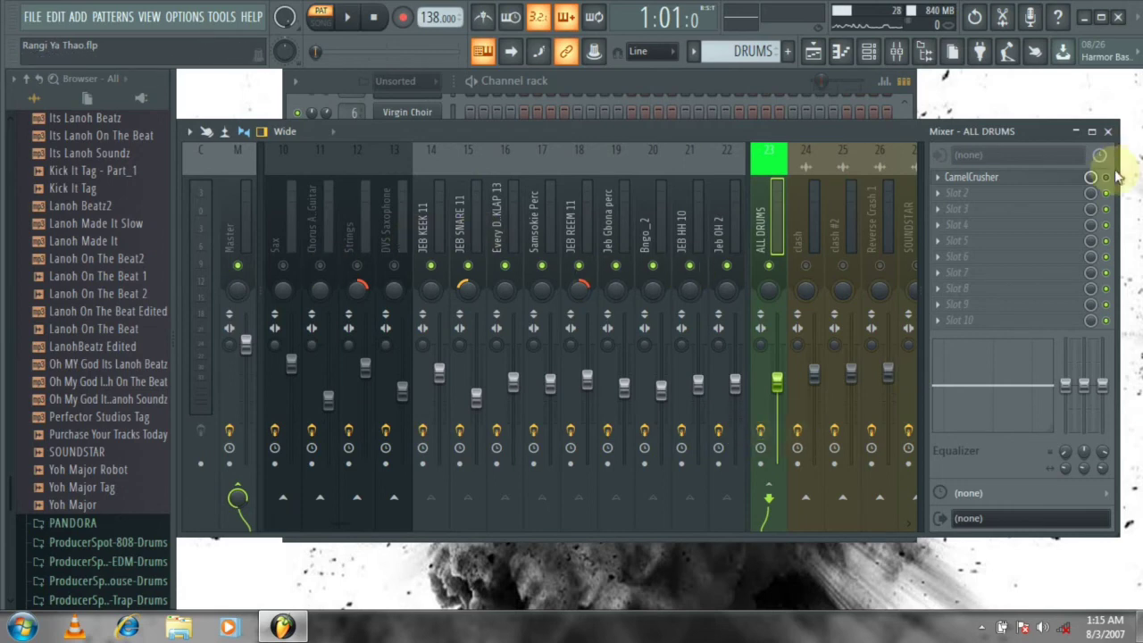
# Play the drum group with CamelCrusher switched on and off to compare the sound, leaving it enabled on ALL DRUMS.
pyautogui.press('space')
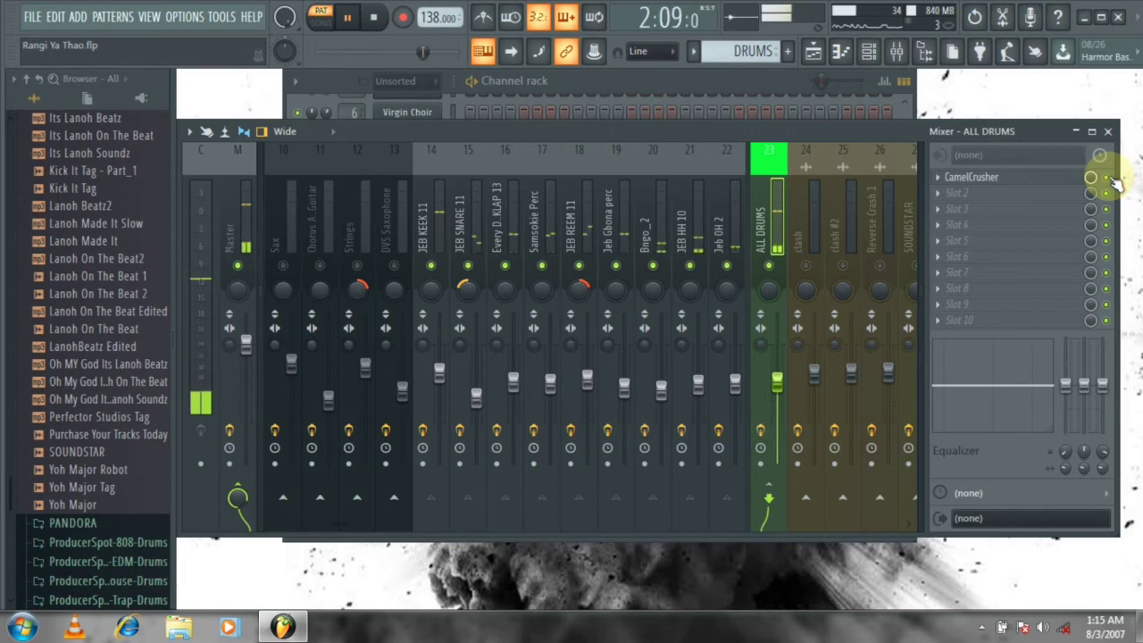
pyautogui.press('space')
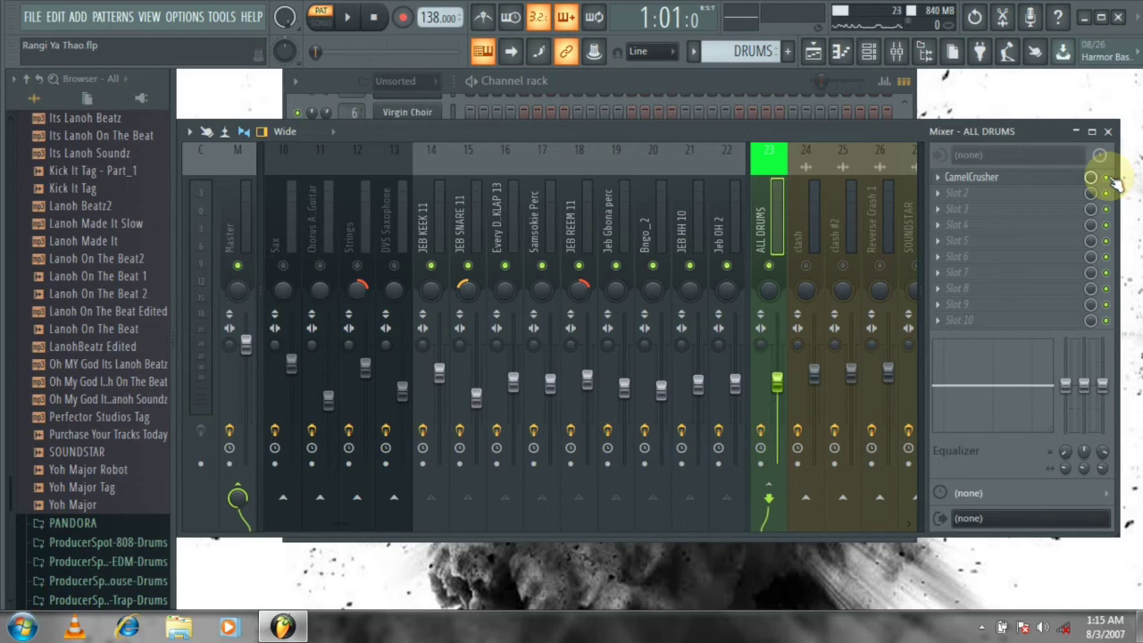
pyautogui.press('space')
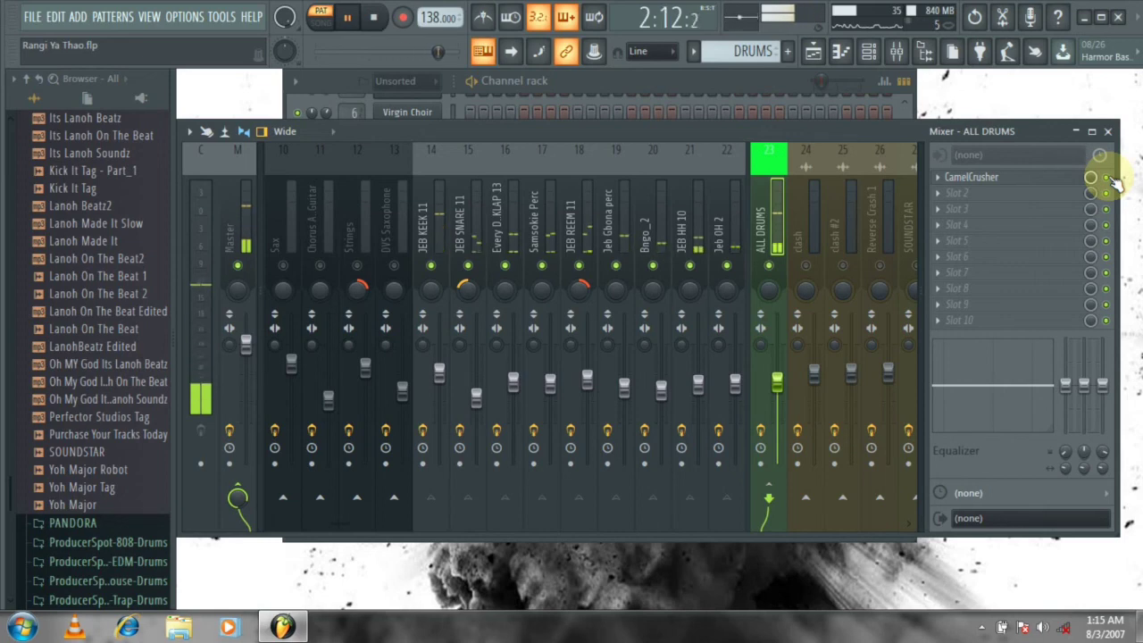
pyautogui.press('space')
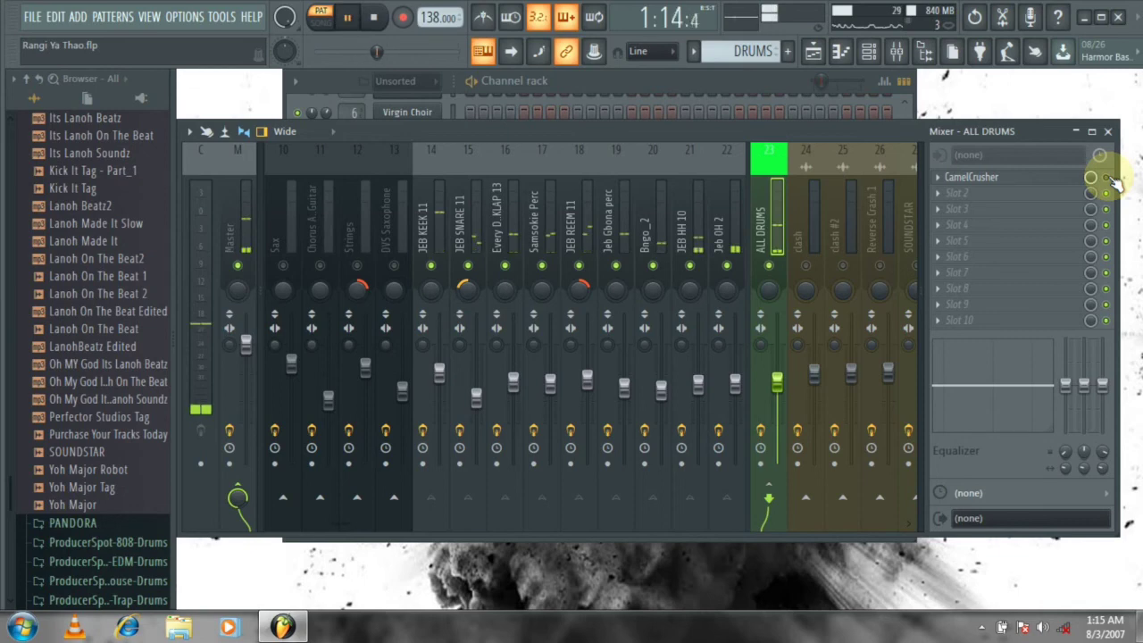
pyautogui.press('space')
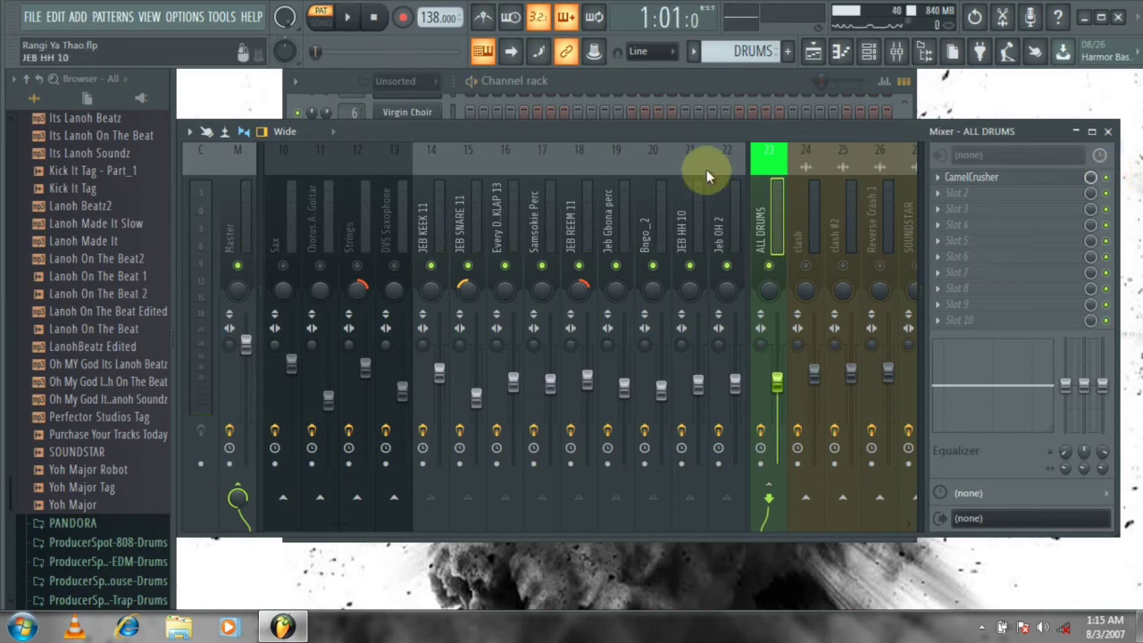
pyautogui.press('space')
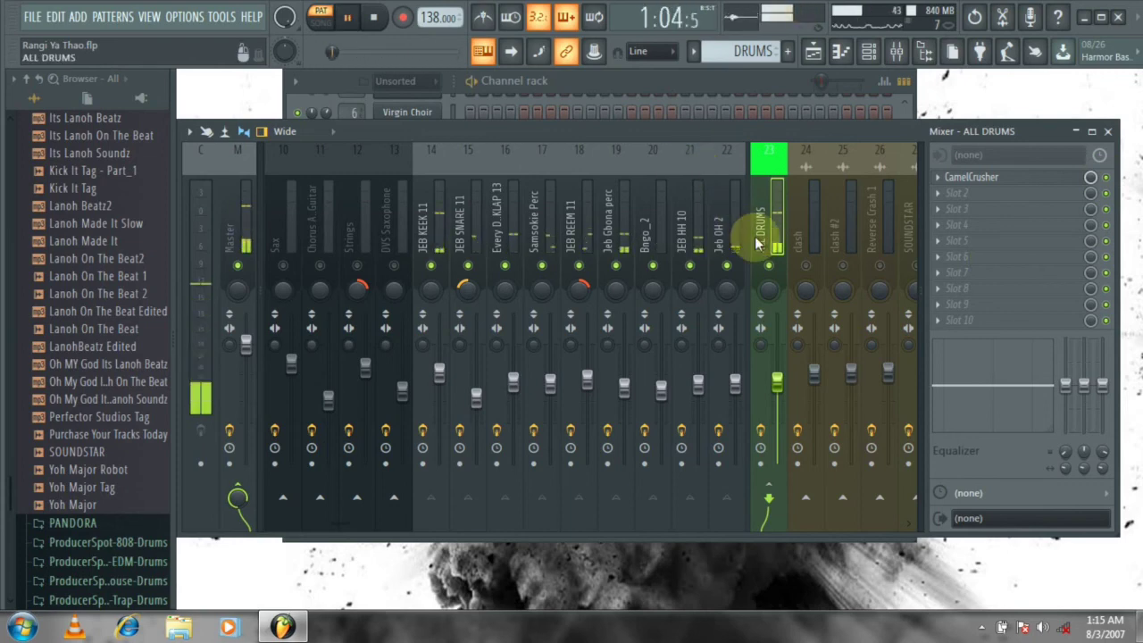
pyautogui.press('space')
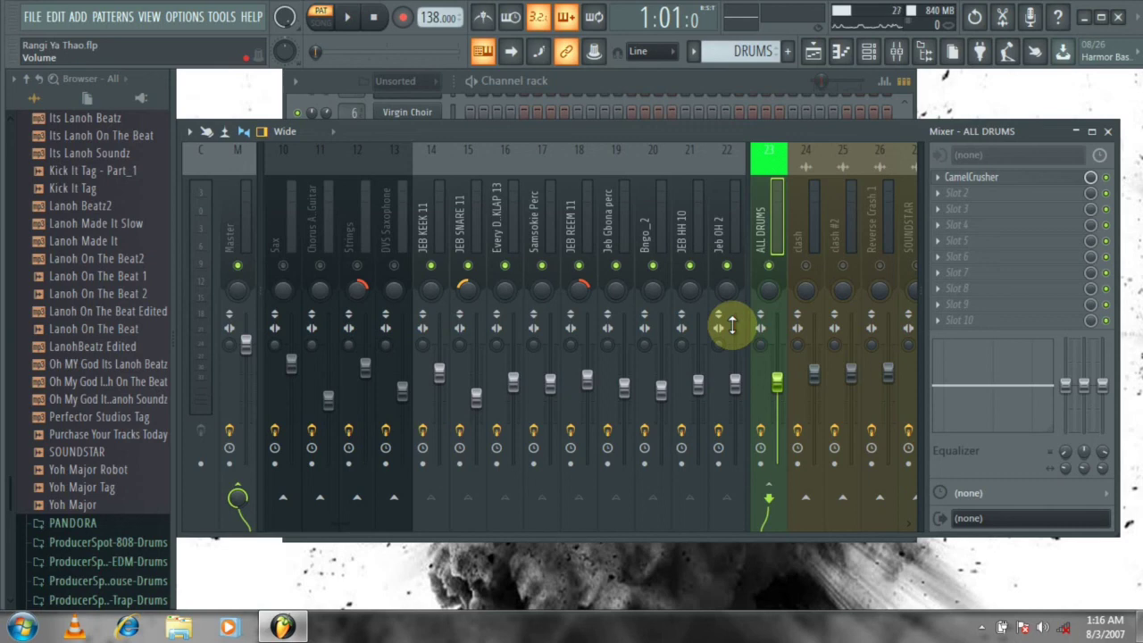
# Solo and unsolo the JEB KEEK 11 mixer track to restore the full mix, and bring the playlist forward.
pyautogui.click(812, 53)
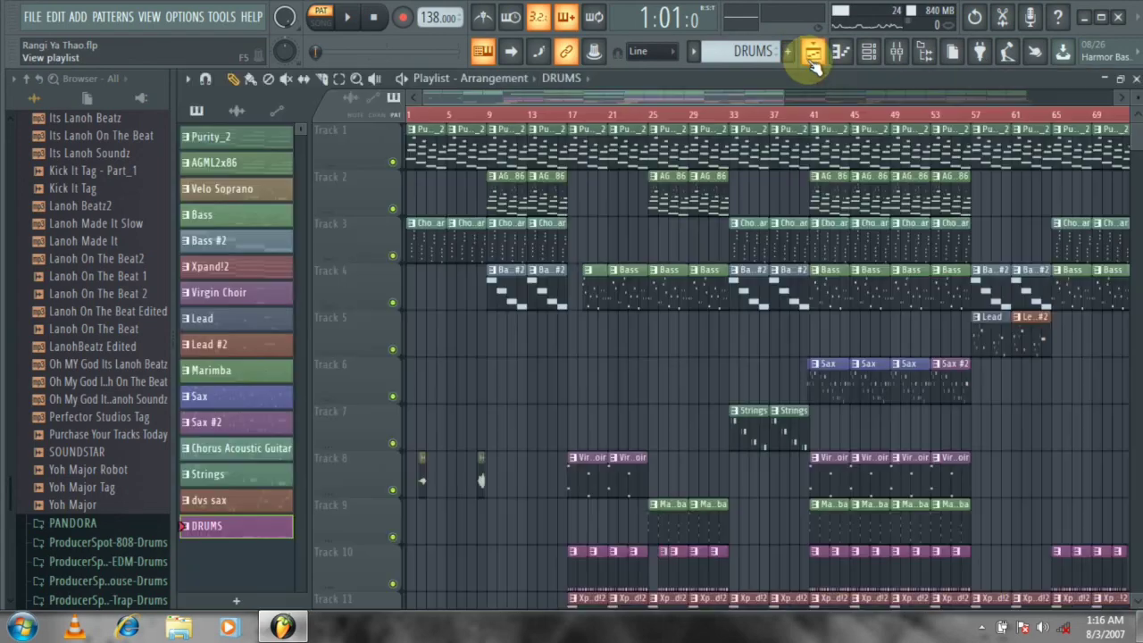
pyautogui.click(897, 54)
pyautogui.rightClick(432, 266)
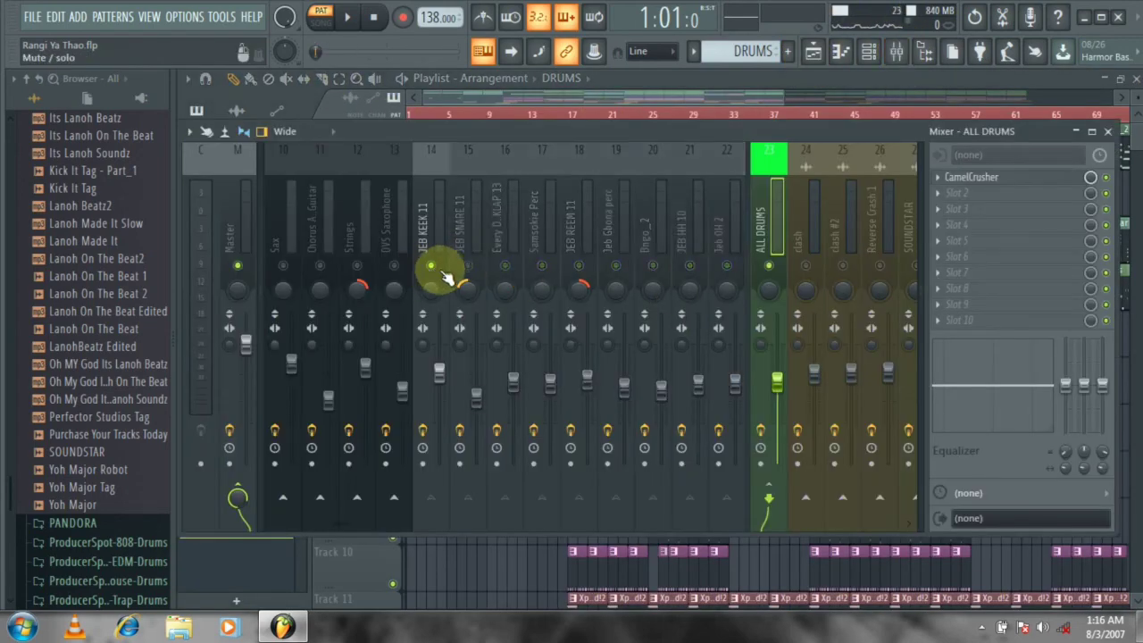
pyautogui.rightClick(432, 266)
pyautogui.click(865, 77)
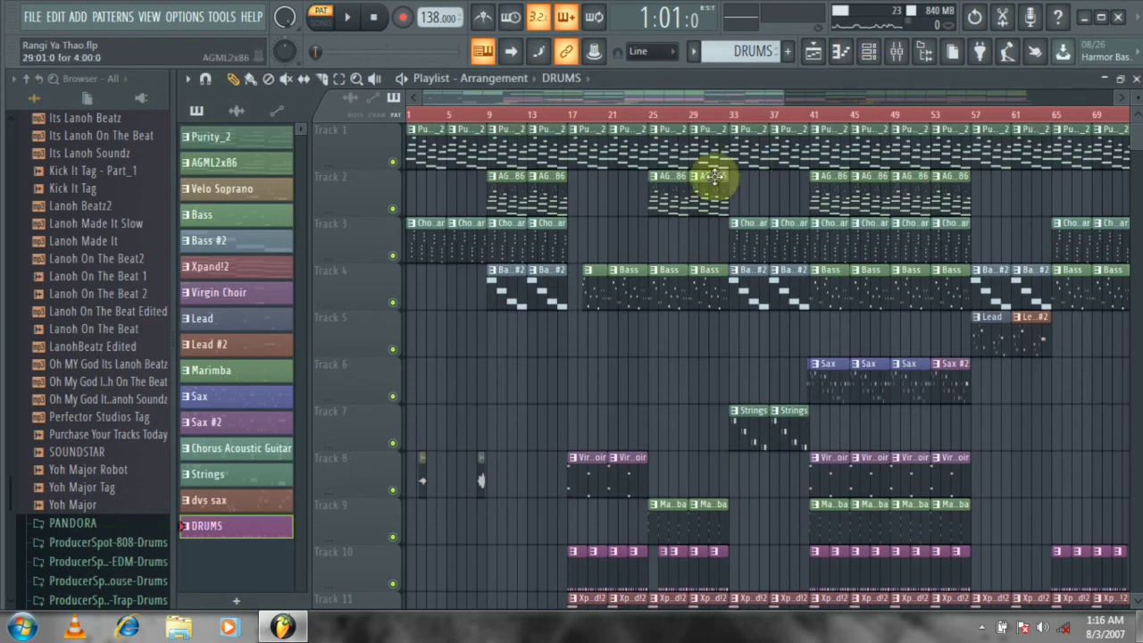